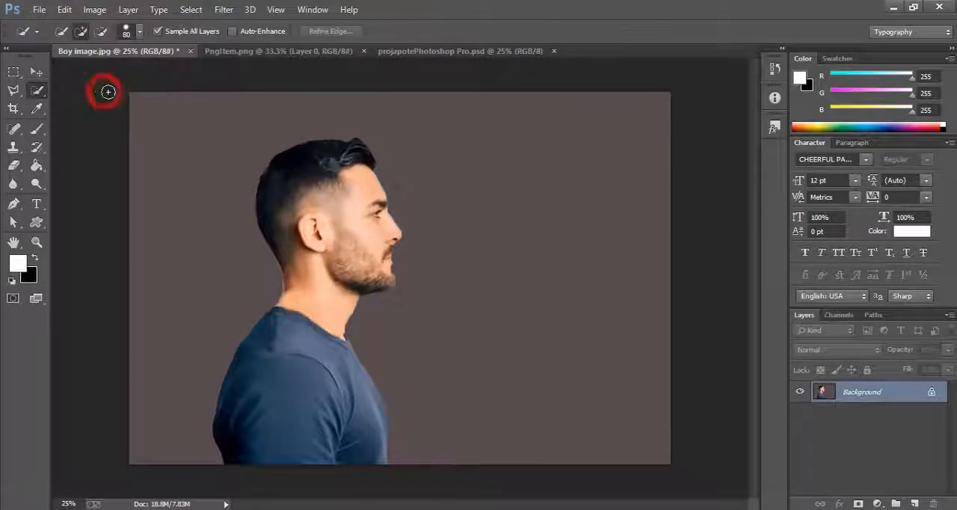
- Select the man's head and body with the Quick Selection tool and copy the selection to a new layer
click(309, 169)
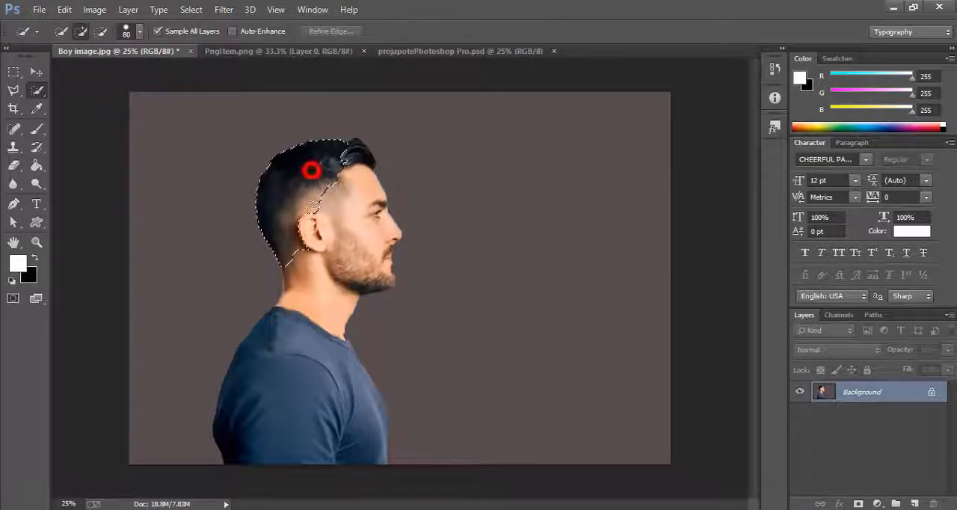
drag(303, 359, 293, 422)
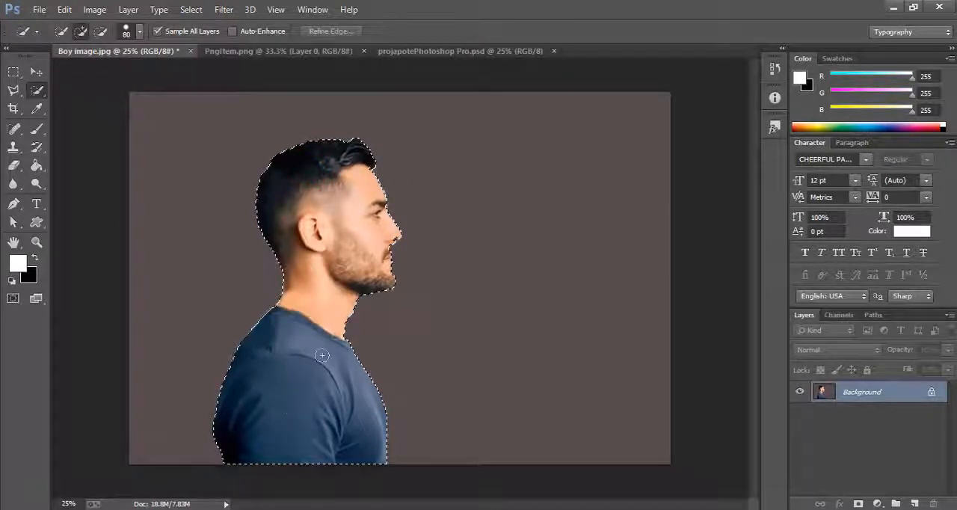
click(382, 247)
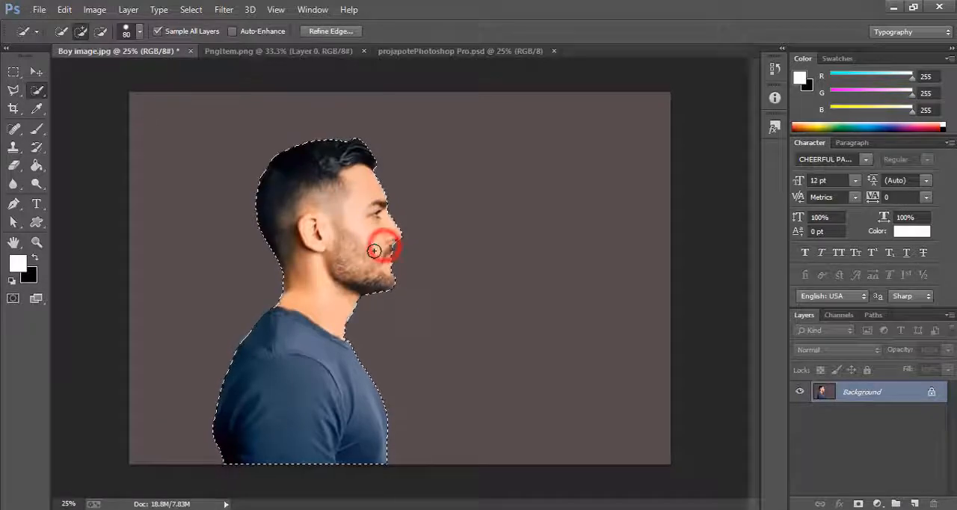
click(381, 245)
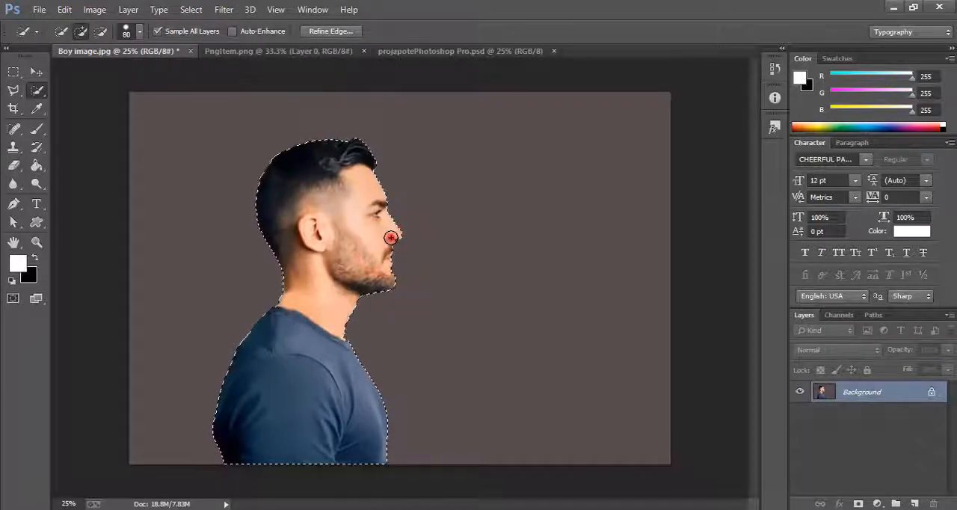
click(385, 239)
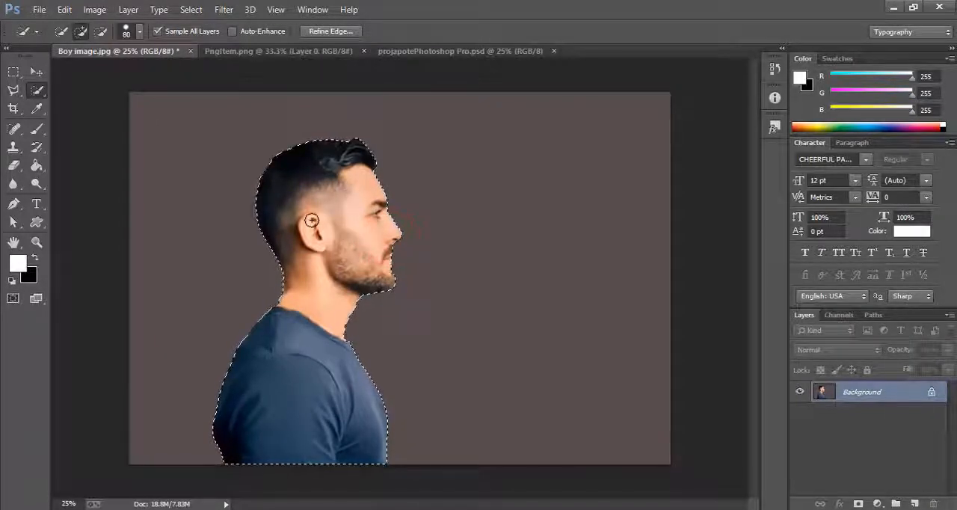
click(35, 72)
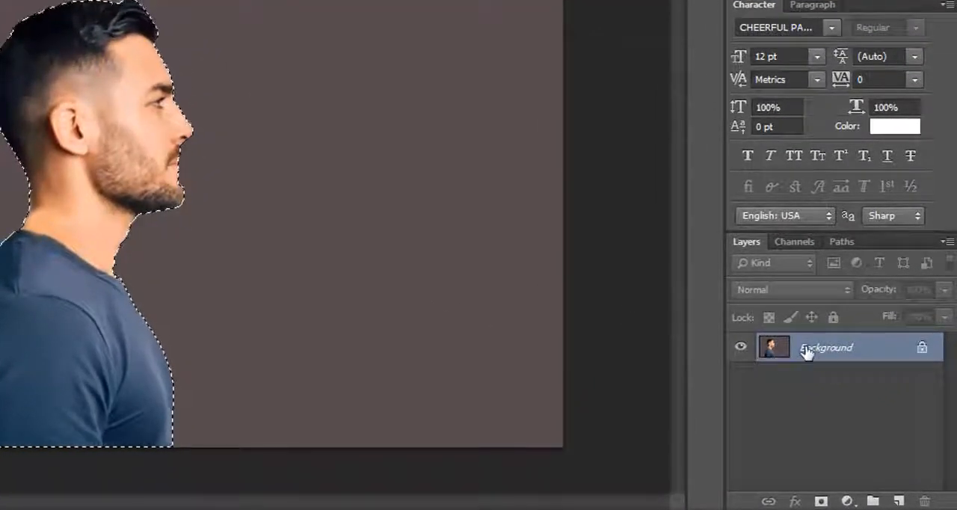
key(ctrl+j)
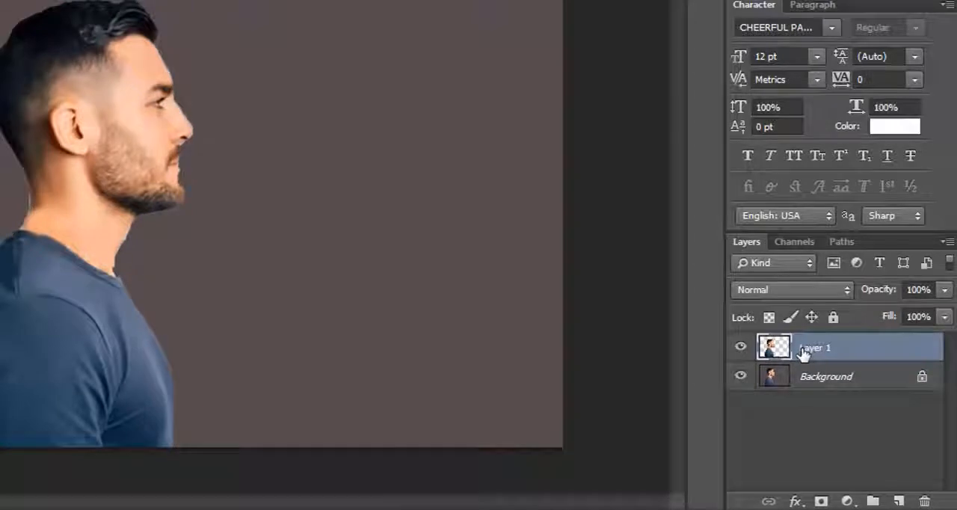
- Toggle the Background layer's visibility to check the man's cutout against transparency
click(740, 377)
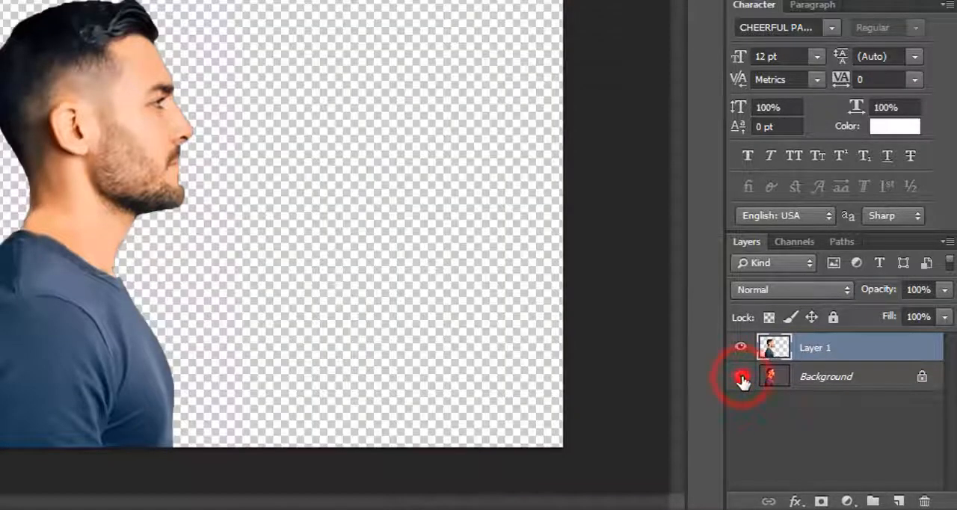
click(740, 377)
click(740, 378)
click(741, 378)
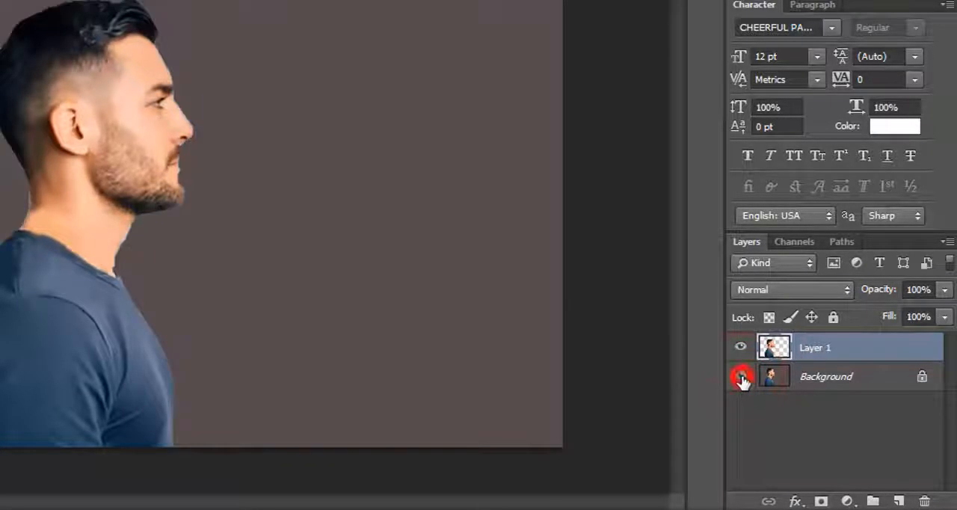
click(741, 378)
click(741, 378)
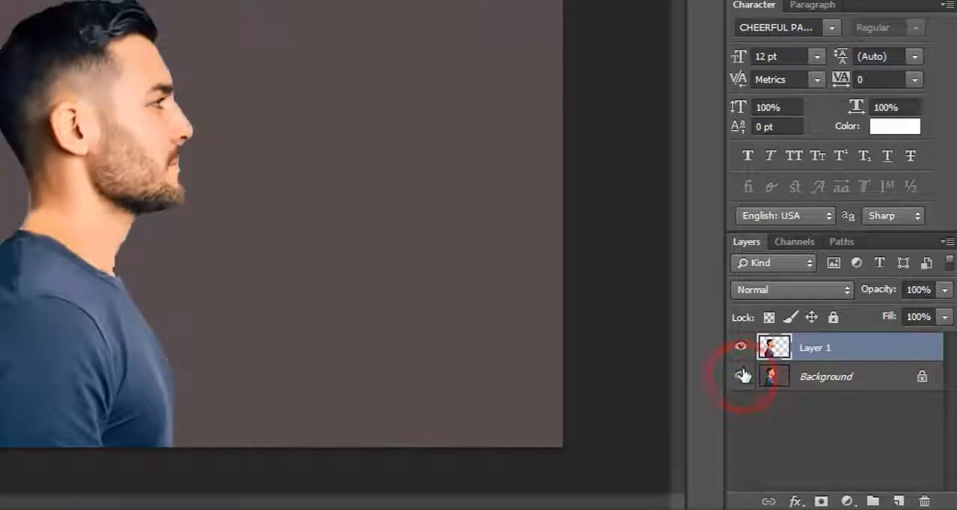
click(742, 379)
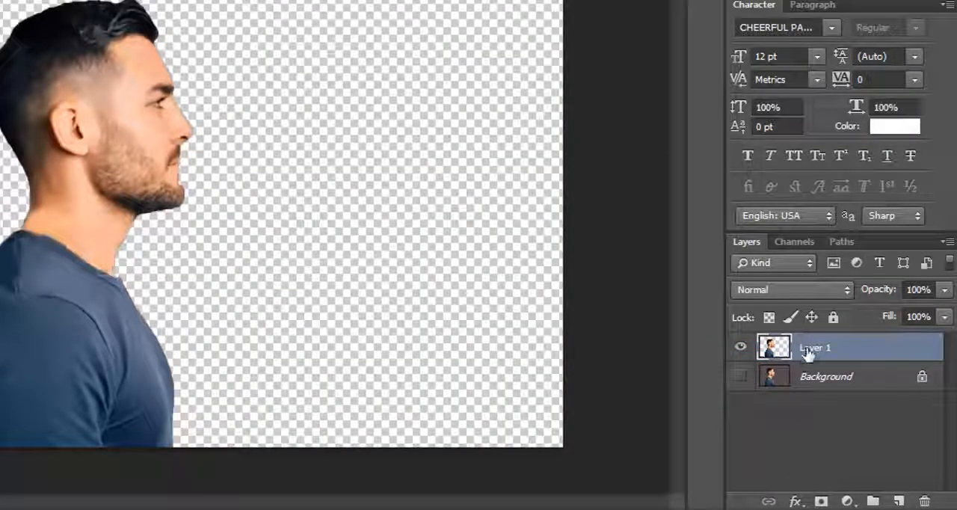
- Show the Background layer and add a Gradient Fill layer directly above it
click(820, 382)
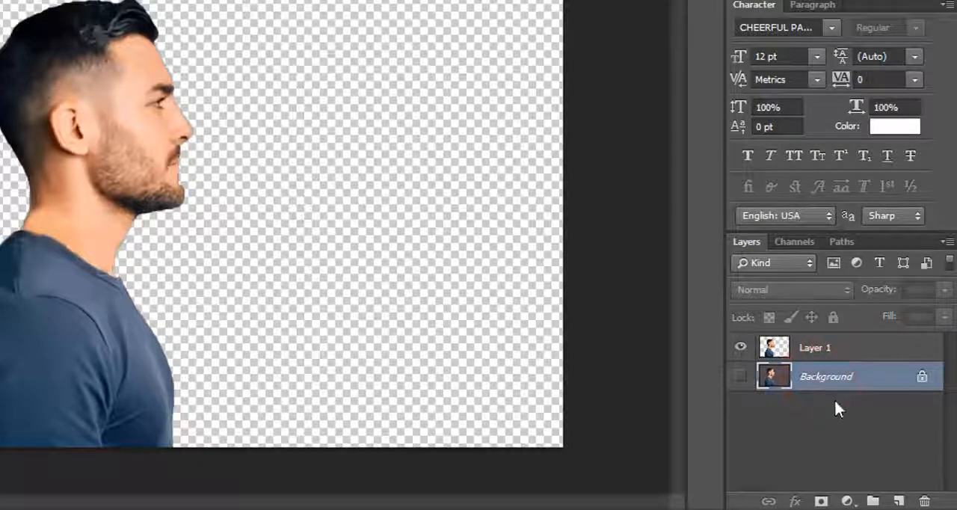
click(741, 377)
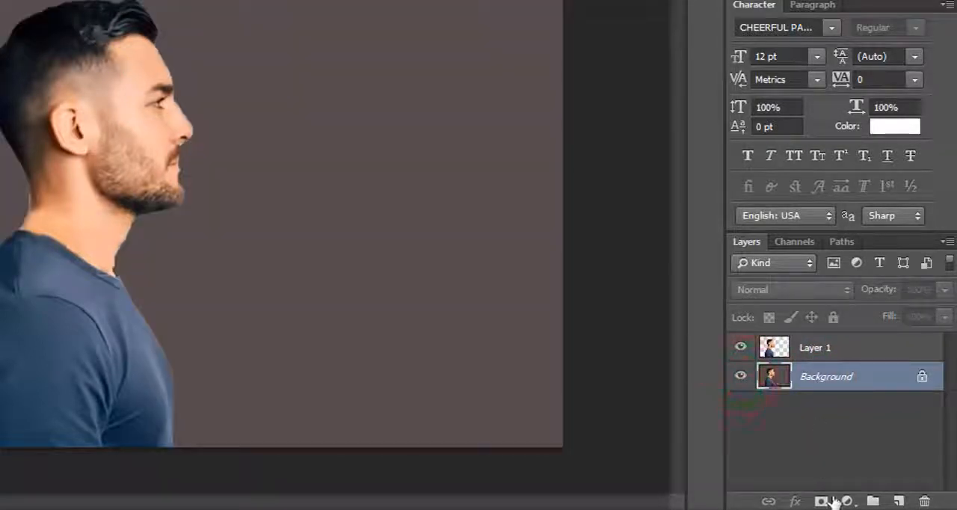
click(845, 501)
click(776, 100)
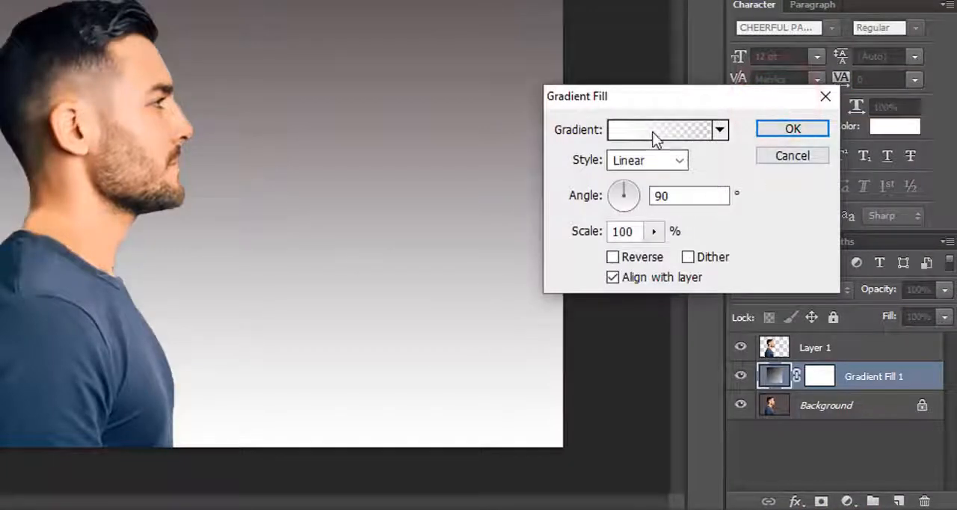
- Set the gradient's starting colour stop to #151515, keeping the Solid gradient type
click(655, 133)
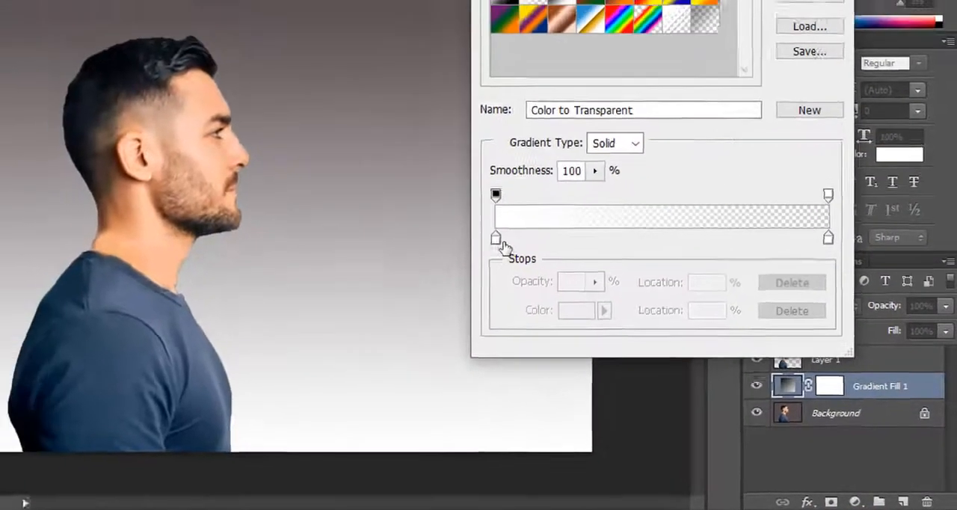
click(458, 217)
click(654, 351)
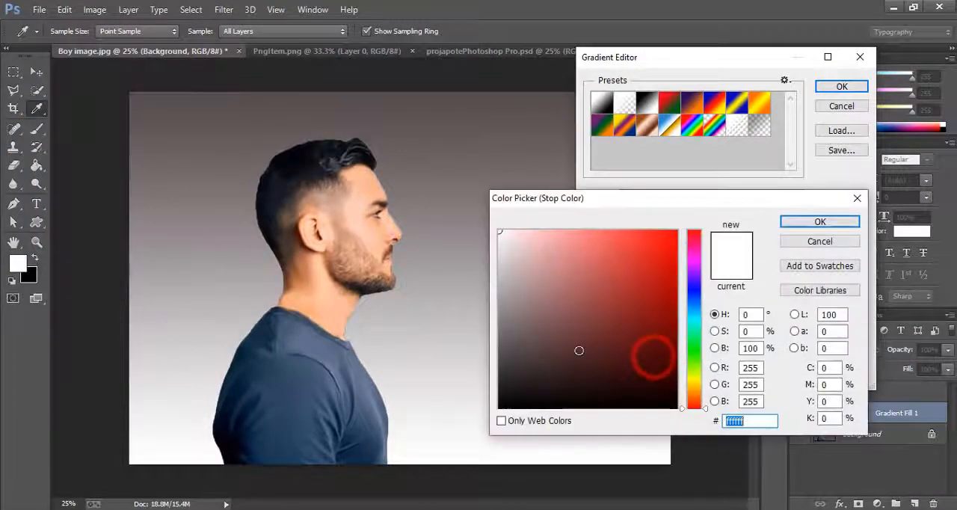
drag(557, 362, 496, 392)
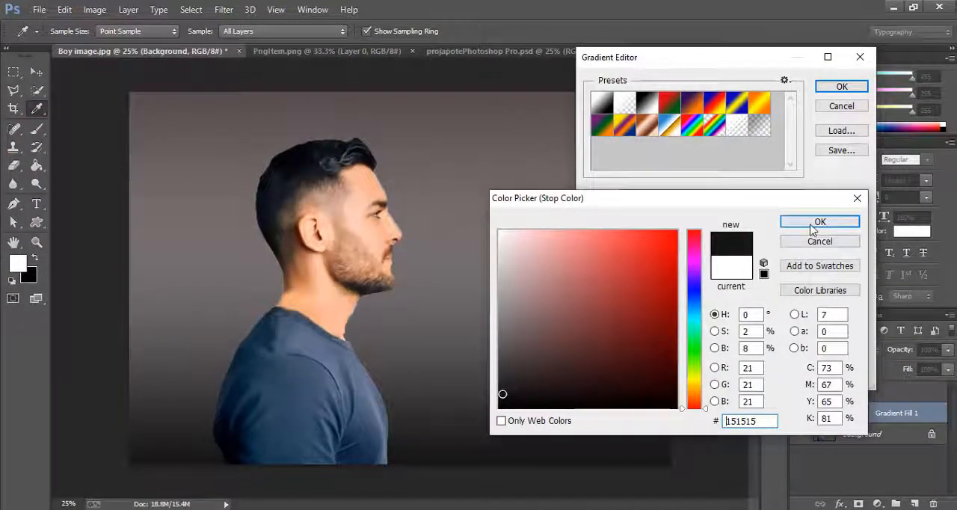
click(813, 224)
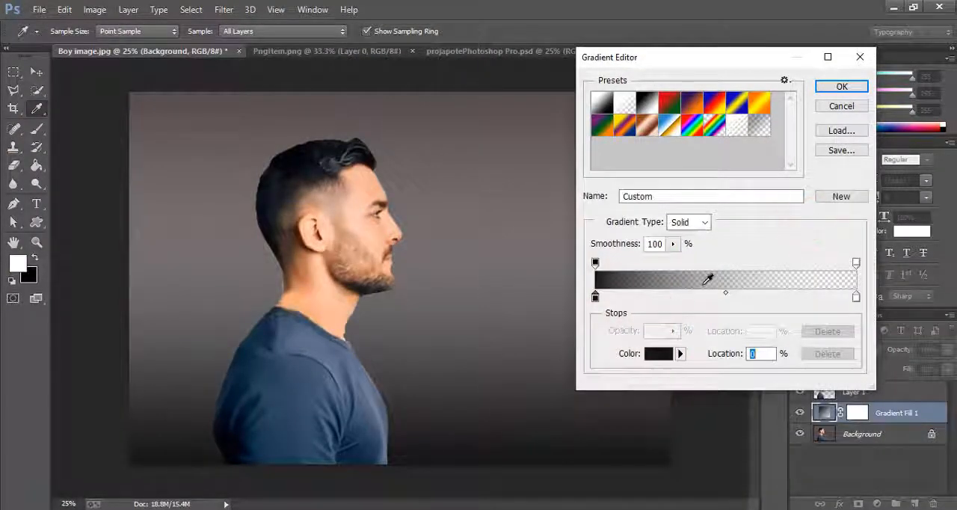
click(693, 225)
click(695, 223)
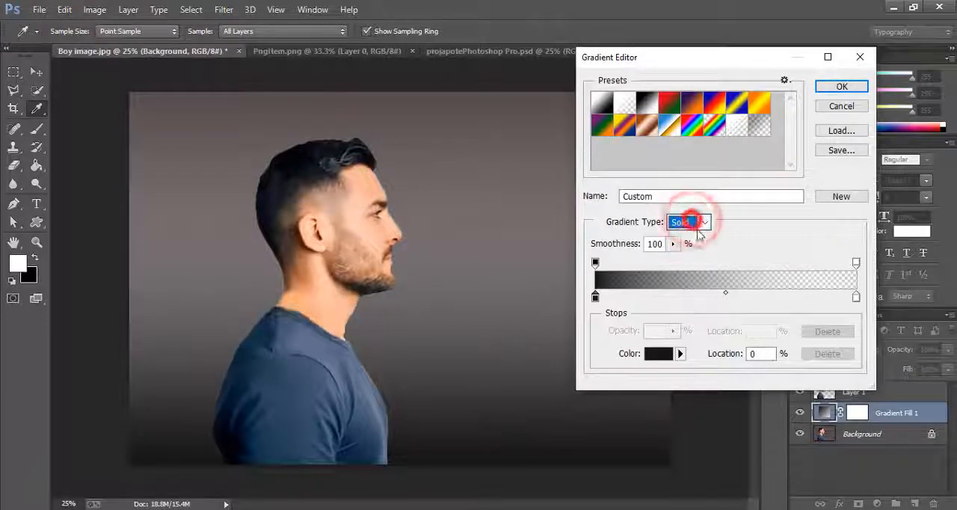
click(834, 88)
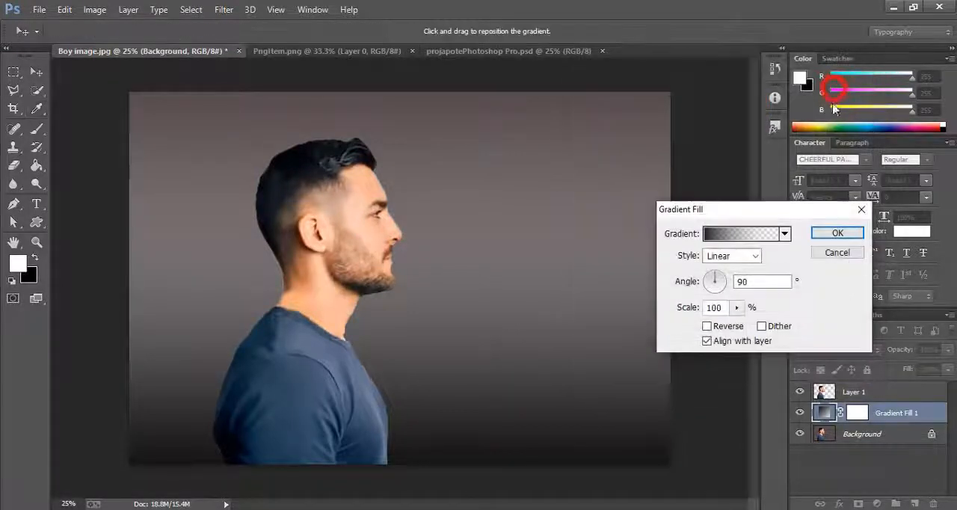
- Set the gradient fill's style to Radial and its scale to 525%
click(747, 256)
click(714, 276)
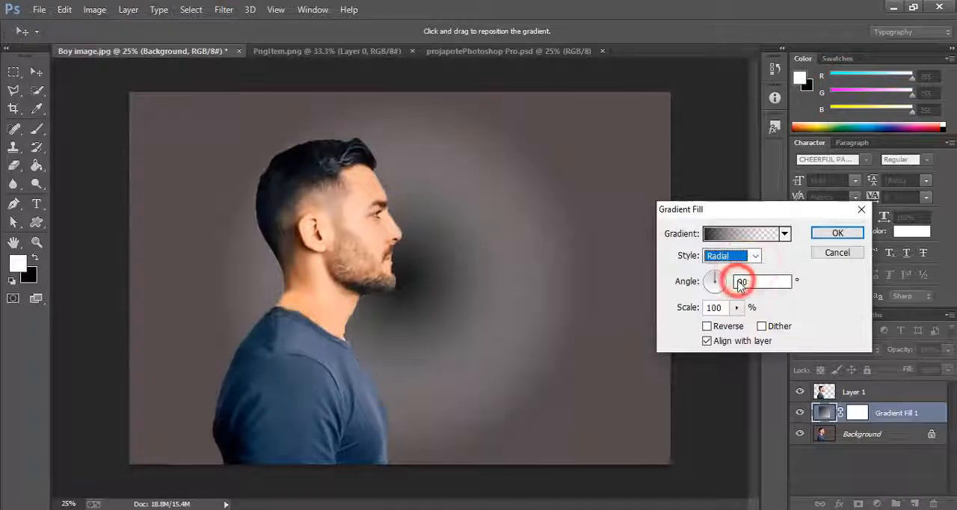
drag(739, 307, 762, 323)
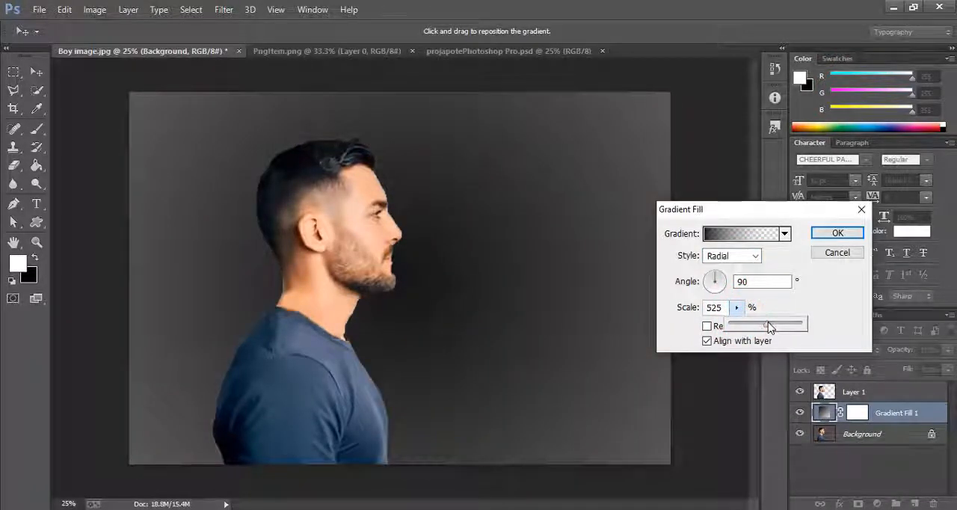
click(825, 233)
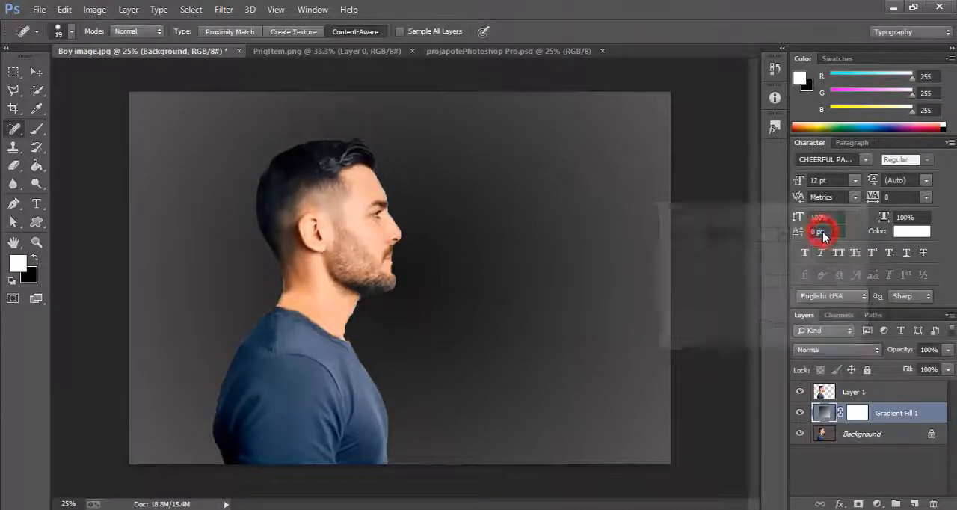
- Toggle the Gradient Fill layer's visibility to compare the backdrop with and without the gradient
click(801, 413)
click(801, 412)
click(800, 413)
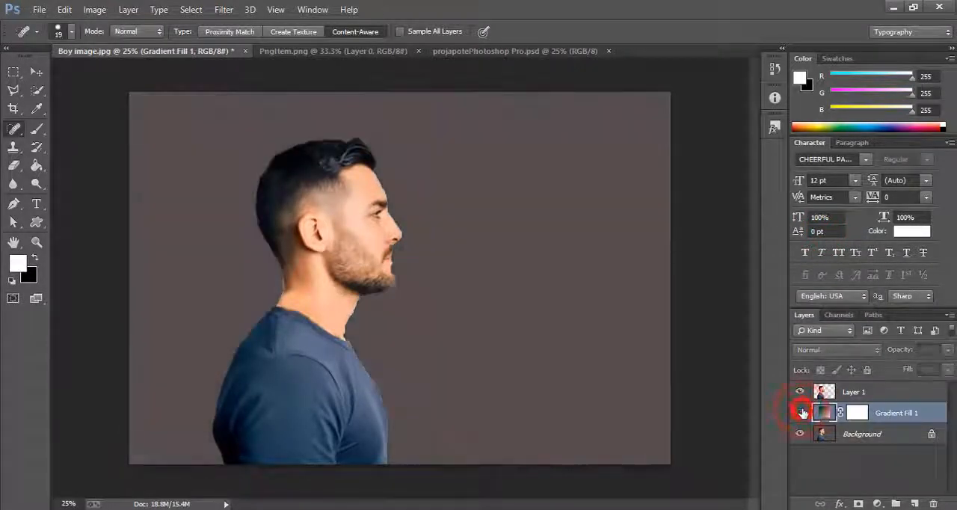
click(801, 412)
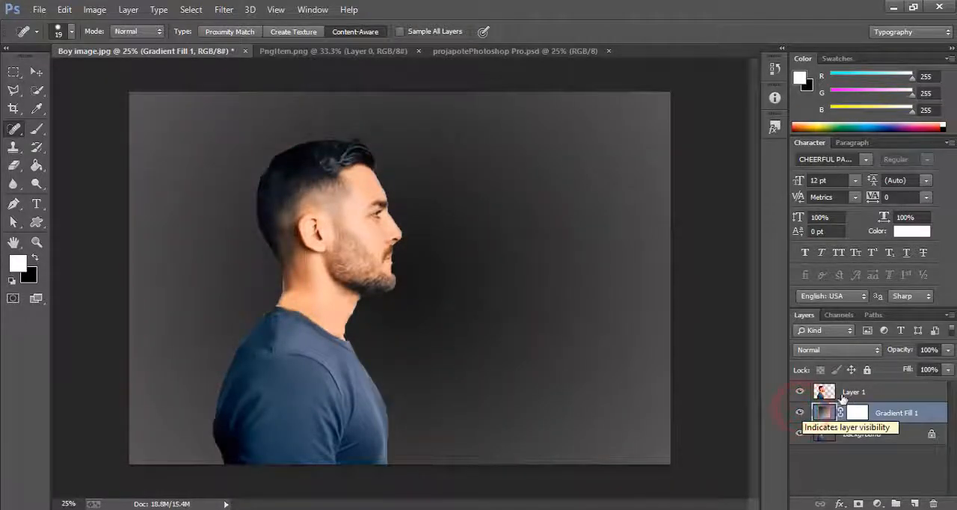
- Apply Bevel & Emboss to Layer 1 with depth 134%, size 0 px, soften 1 px, highlight opacity 76% and shadow opacity 74%
click(860, 396)
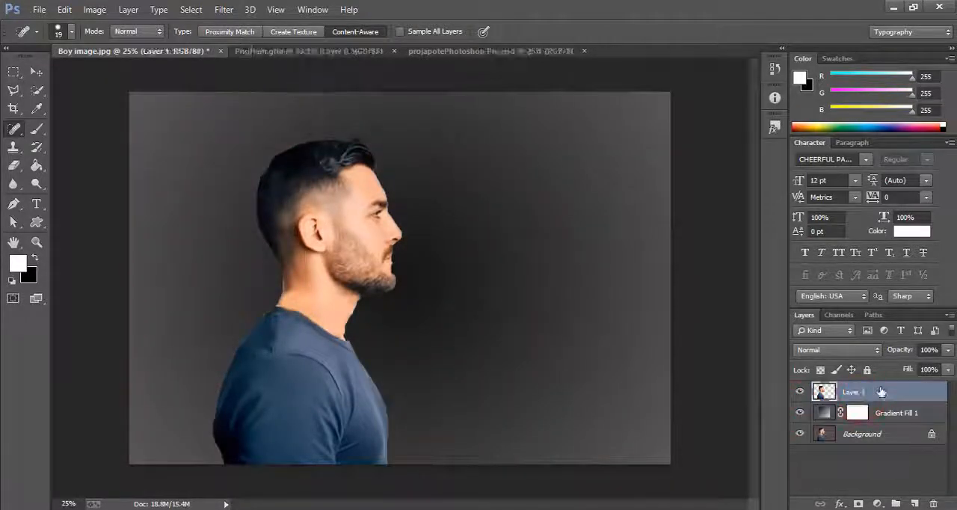
key(v)
right_click(879, 396)
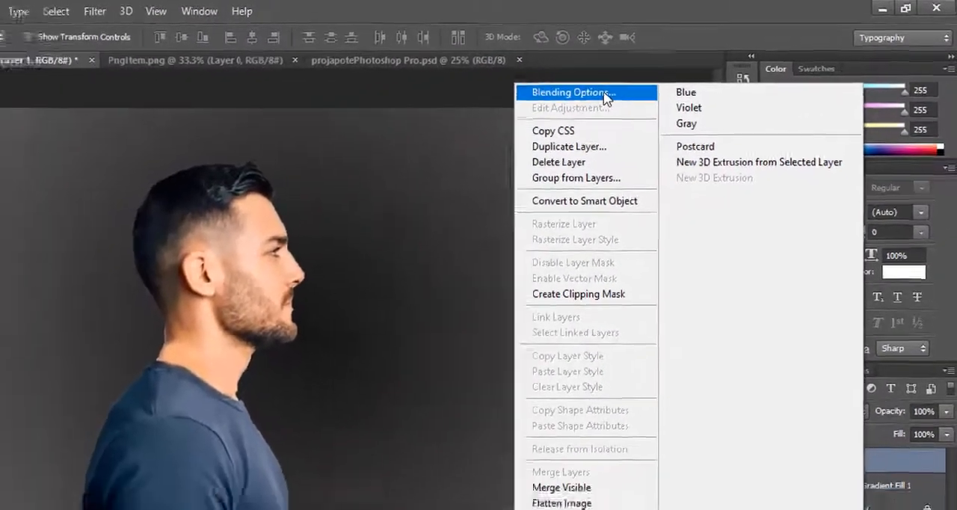
click(621, 86)
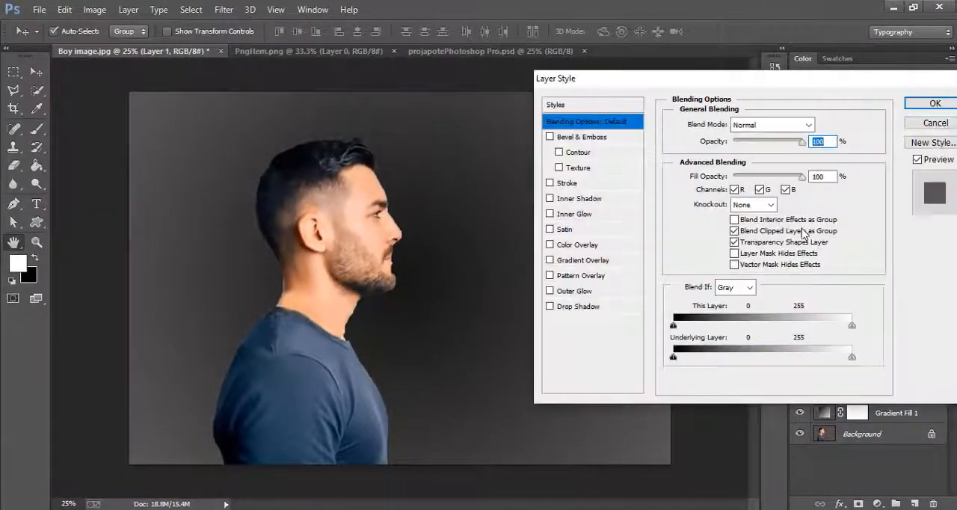
click(559, 140)
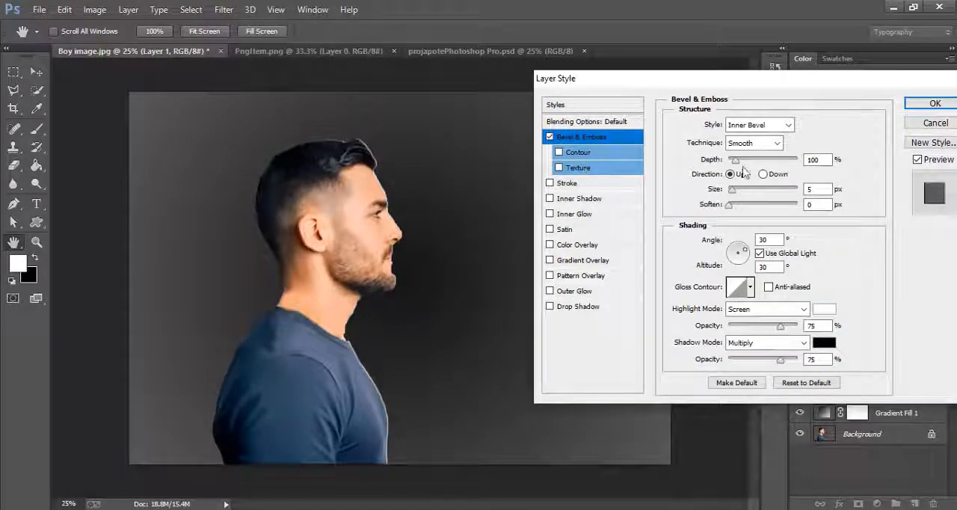
drag(735, 163, 735, 212)
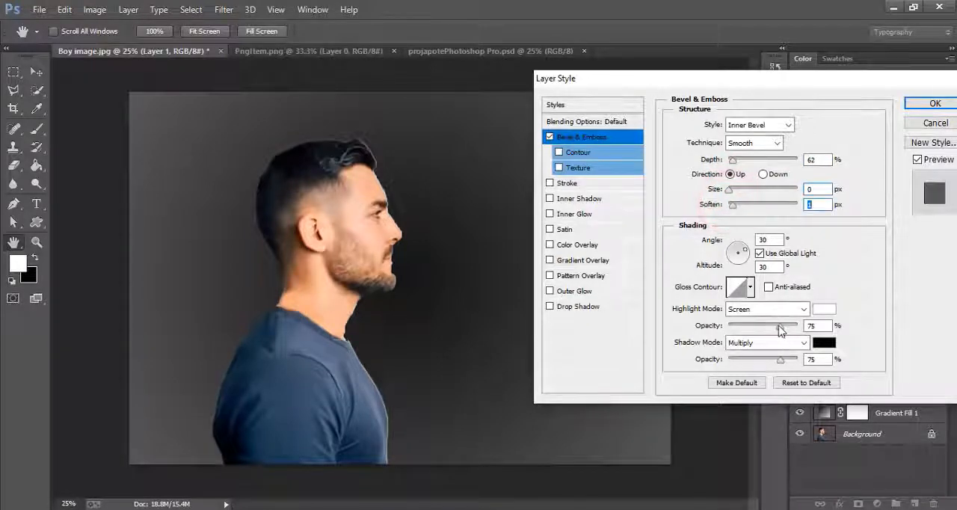
drag(780, 328, 780, 363)
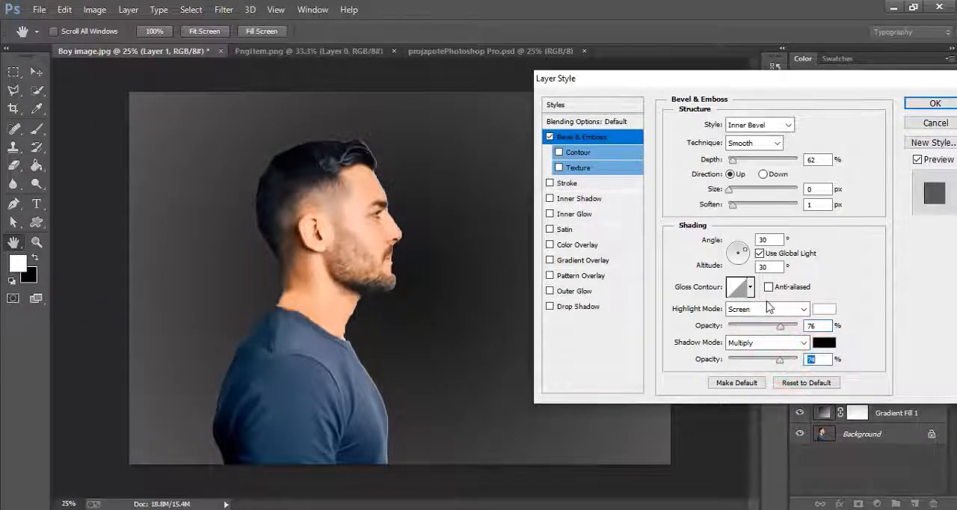
mouse_move(732, 162)
mouse_down()
mouse_move(754, 168)
mouse_move(737, 162)
mouse_up()
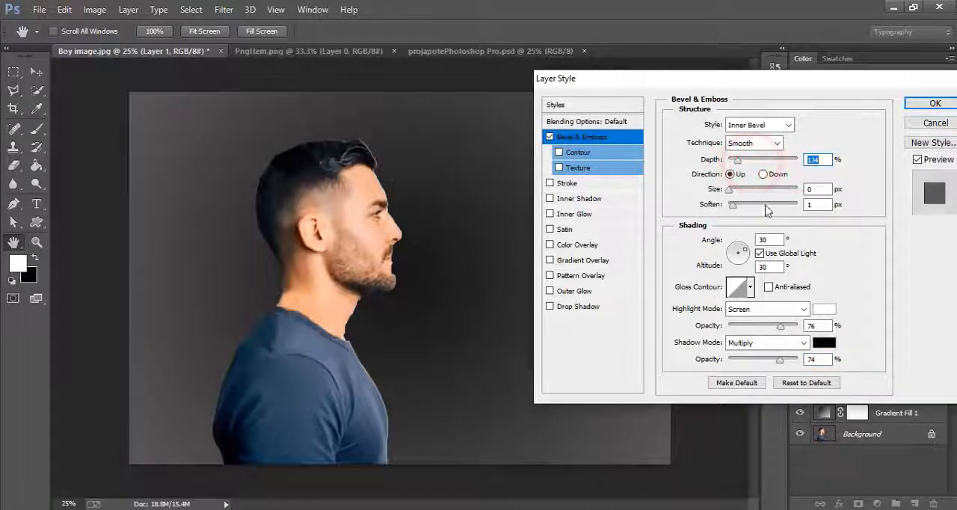
click(919, 105)
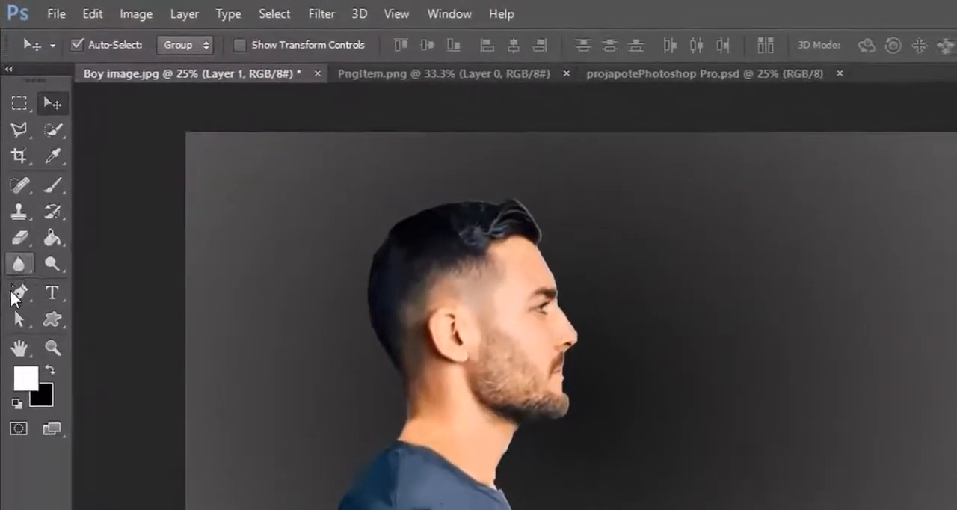
- Start a Pen path at the forehead and curve it inward across the cheek to a corner point under the chin
click(15, 297)
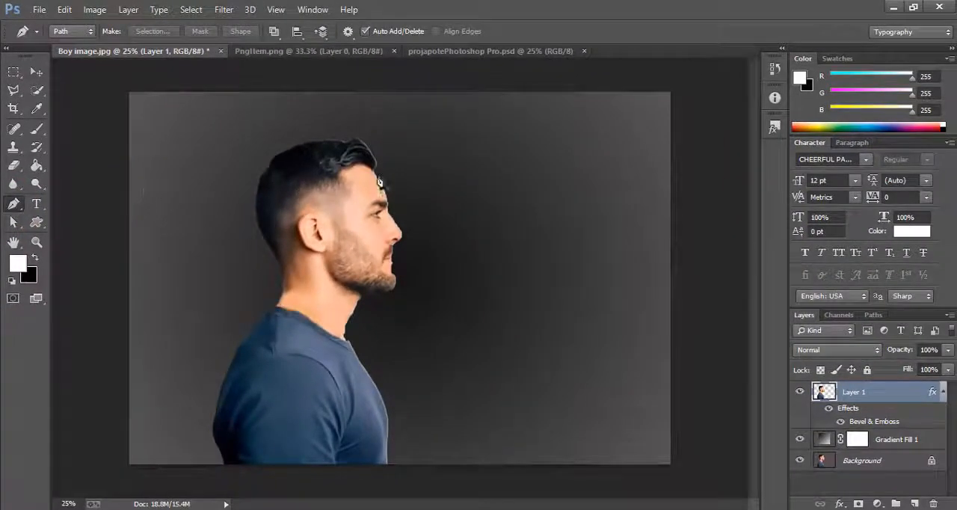
click(378, 176)
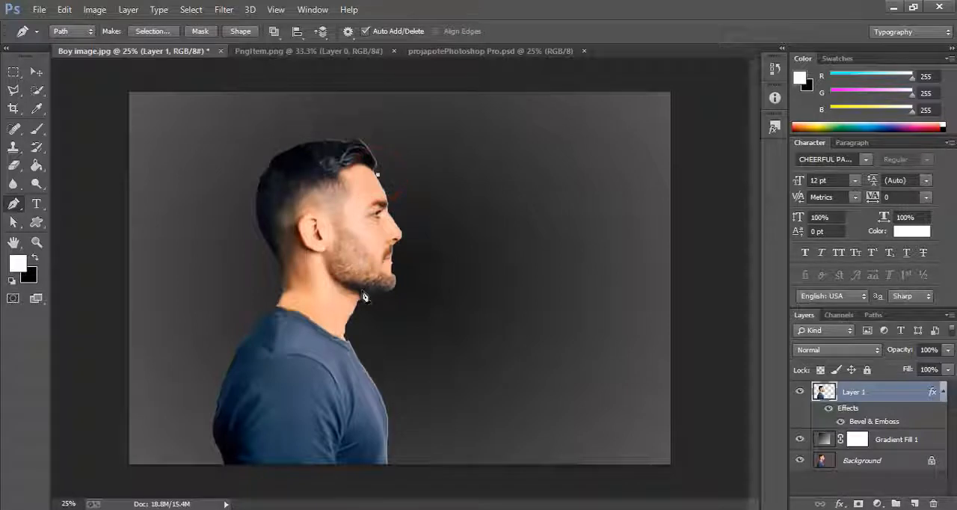
drag(384, 313, 415, 392)
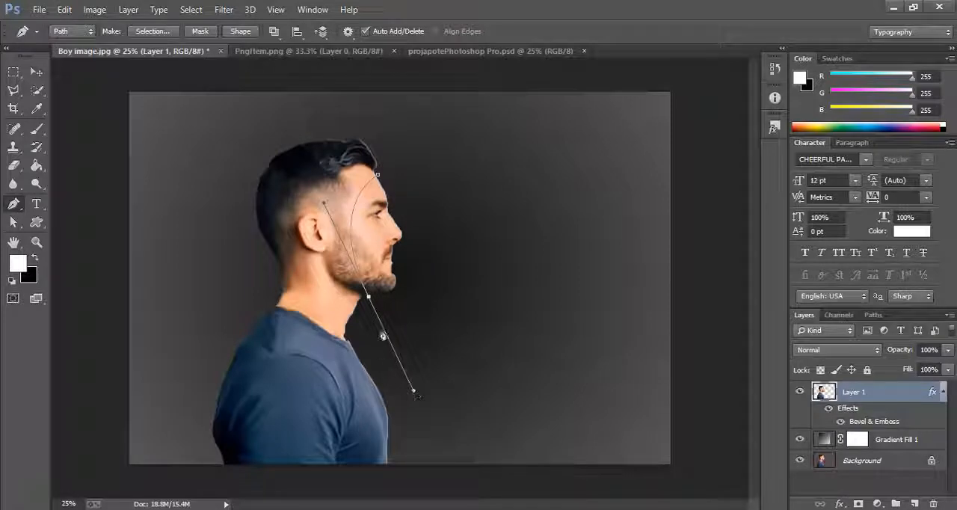
key(alt)
- Close the path with points around the outside of the chin, mouth, nose and brow, back to the forehead
click(391, 306)
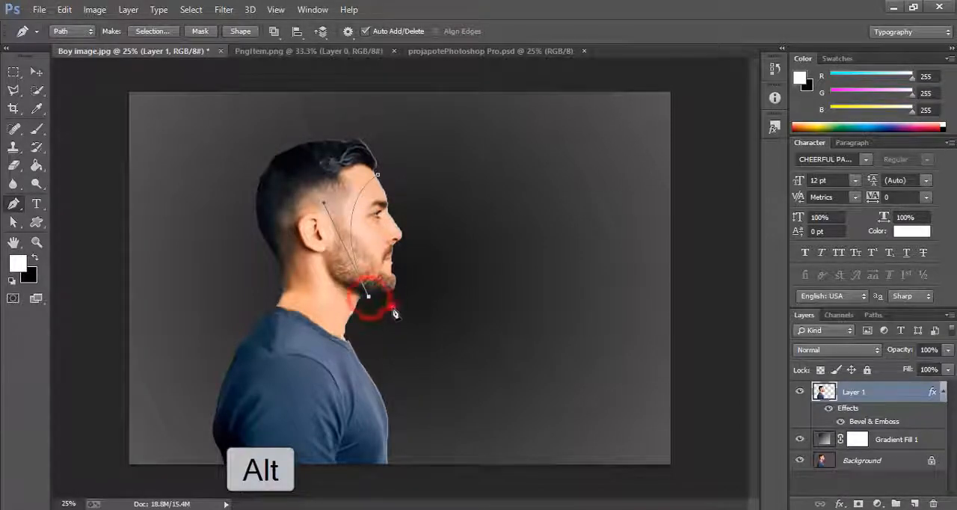
click(401, 300)
click(414, 289)
click(423, 267)
click(420, 236)
click(411, 209)
click(395, 180)
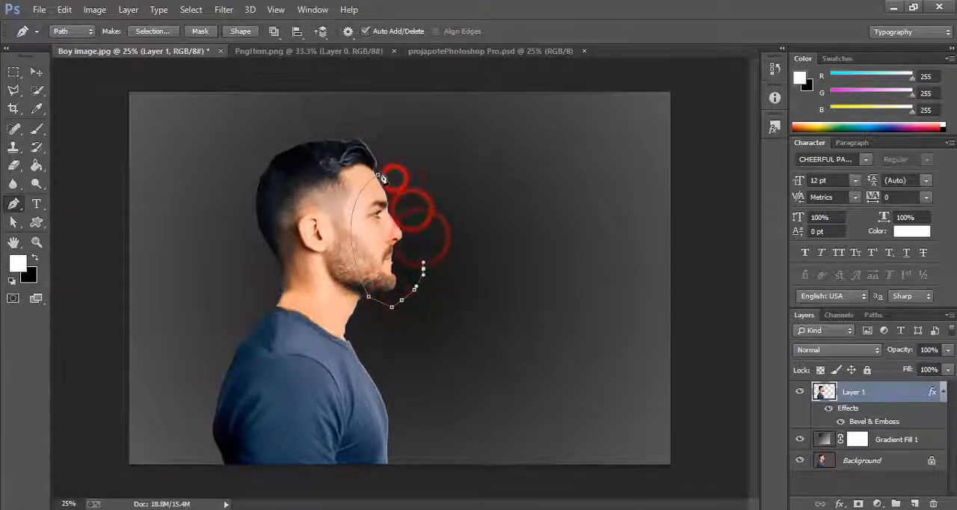
click(377, 176)
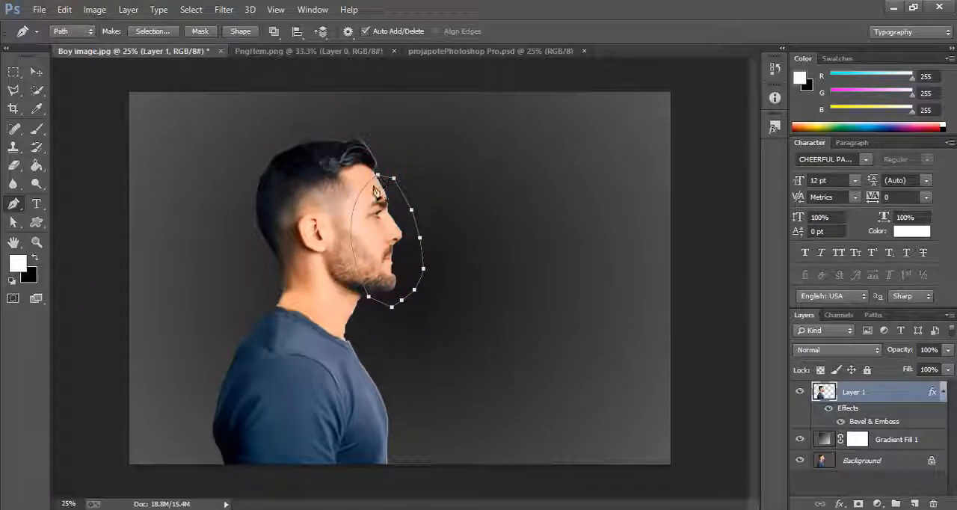
- Convert the face path into a new anti-aliased selection with a feather radius of 0 pixels
right_click(376, 169)
click(408, 234)
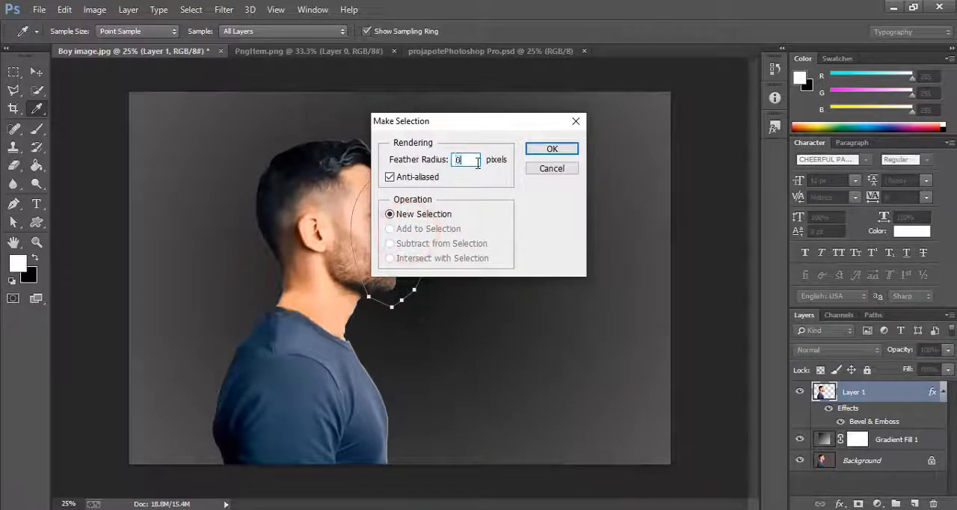
click(538, 150)
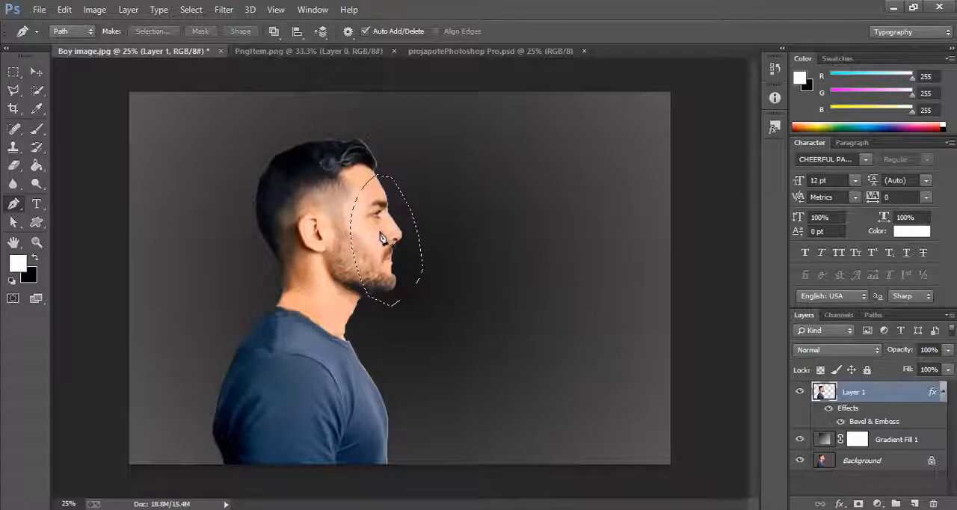
- Cut the selected face, paste it onto a new layer and move it well away to the right of the head
key(ctrl+x)
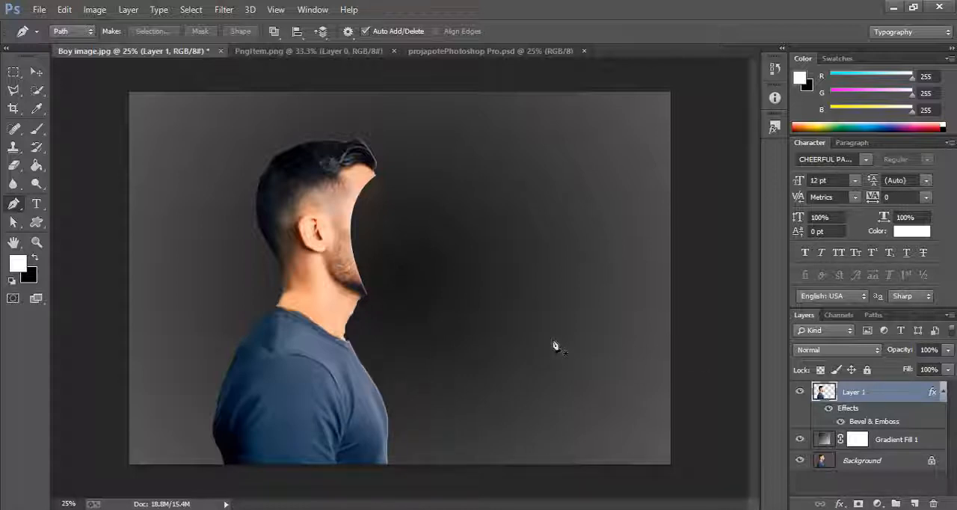
key(ctrl+v)
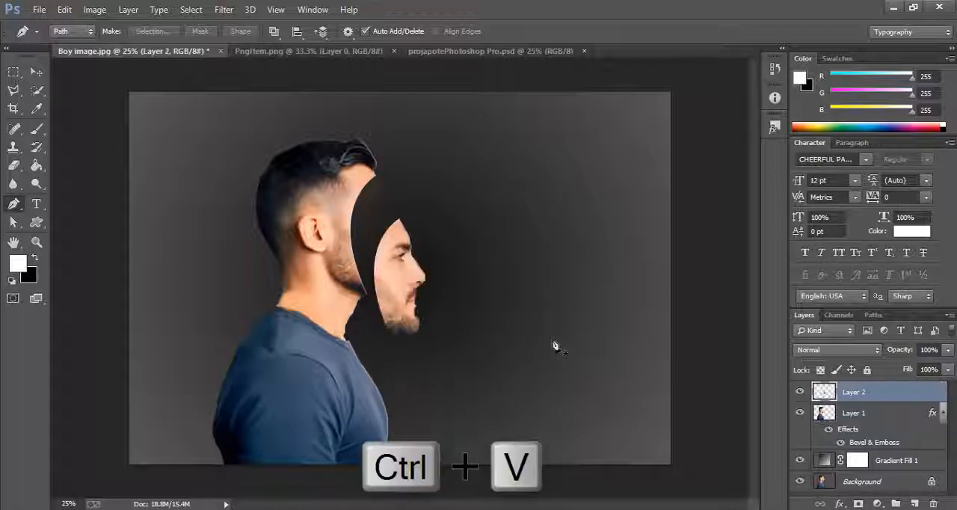
click(34, 73)
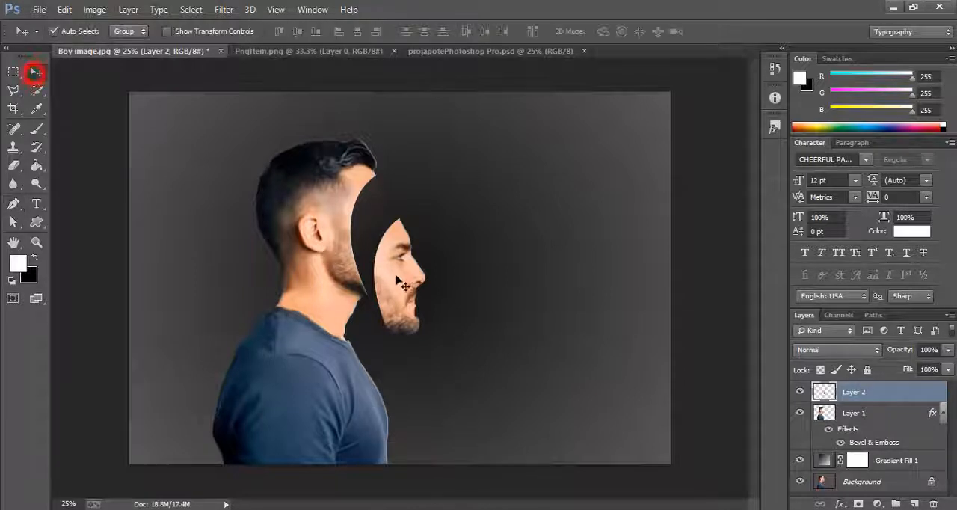
drag(405, 285, 560, 234)
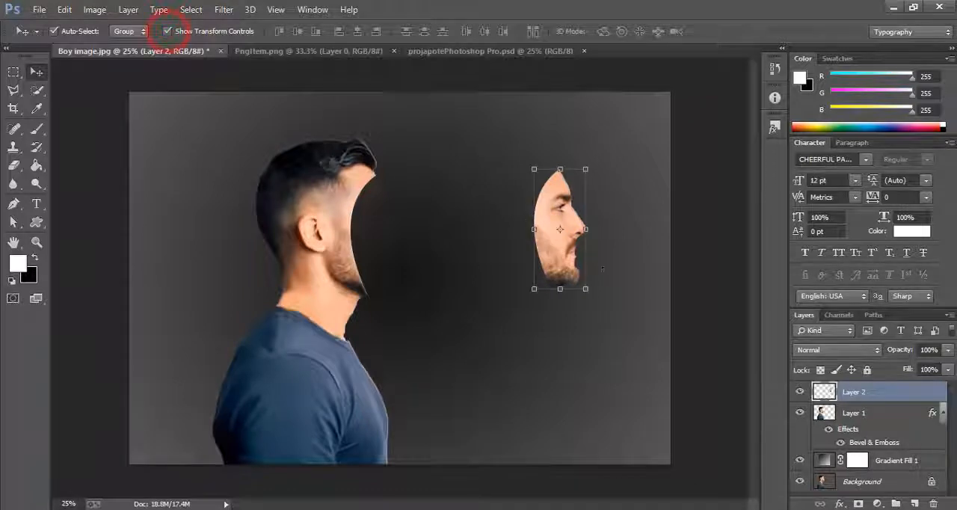
- Widen the separated face to about 121.70%, rotate it about -2.21° and apply the transform
drag(586, 230, 592, 230)
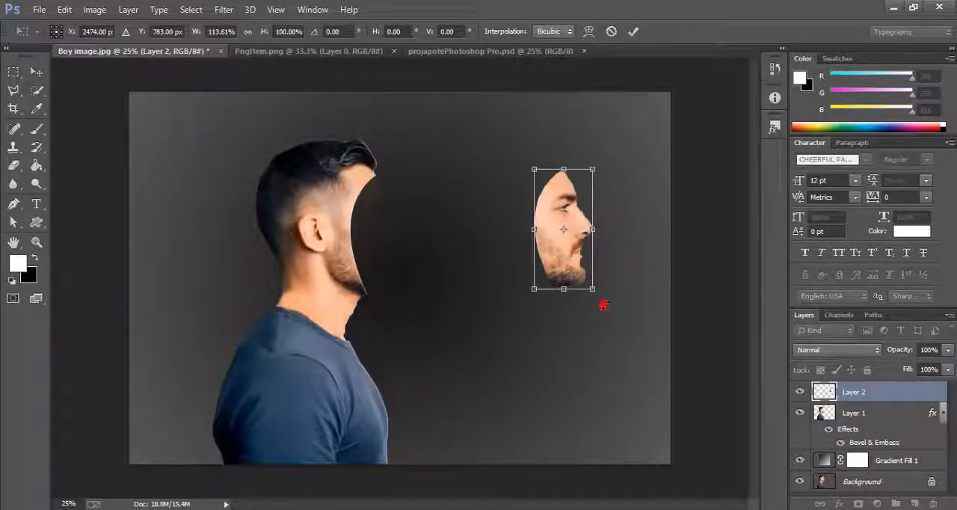
drag(604, 304, 607, 303)
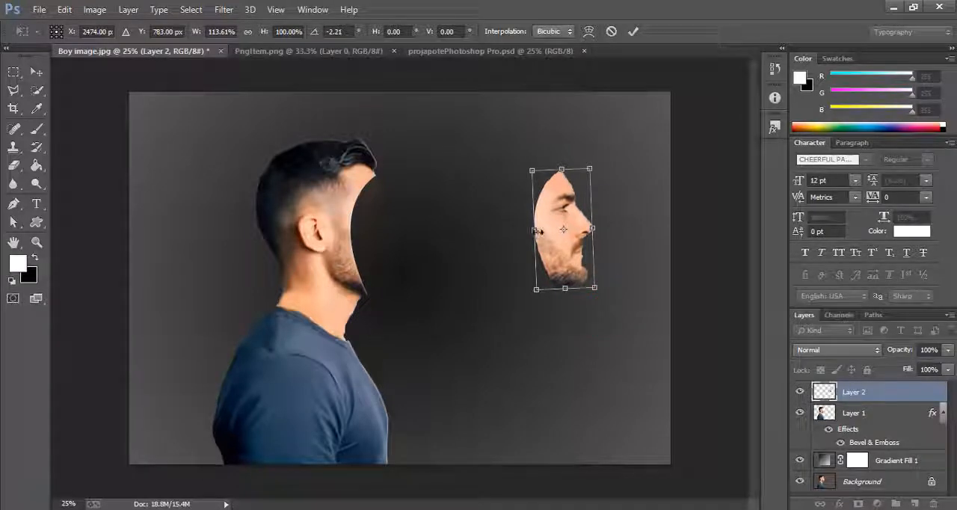
drag(535, 230, 533, 230)
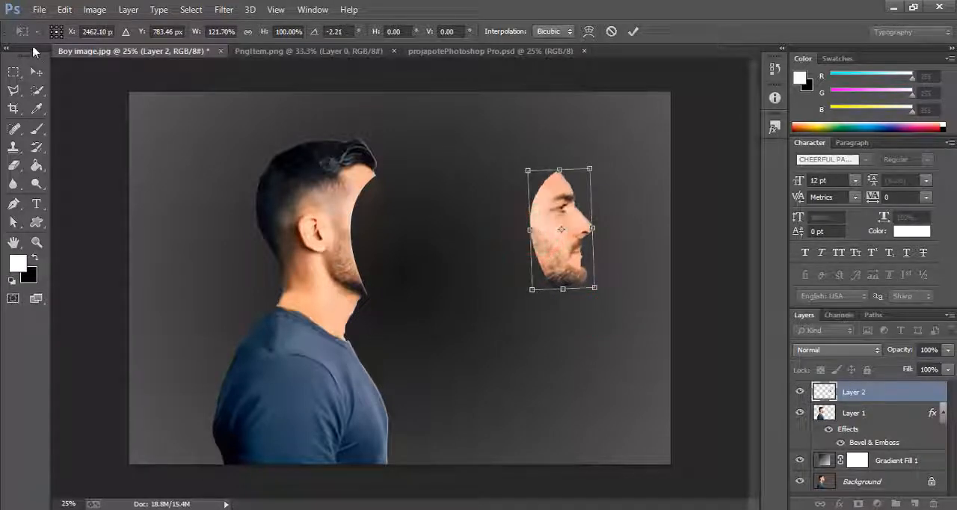
click(37, 73)
click(364, 189)
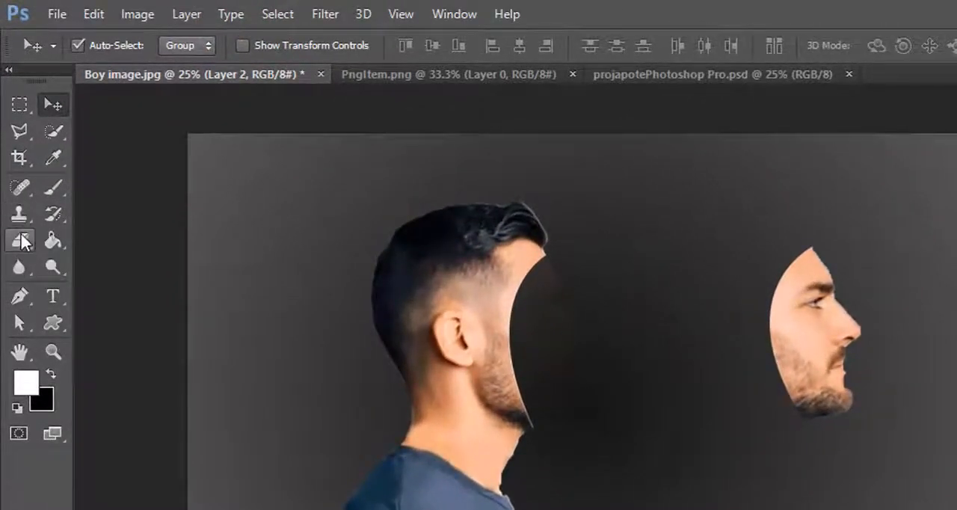
- Erase two holes in the separated face with a 60 px Eraser, a longer one in the cheek and a round one beside the brow
click(20, 239)
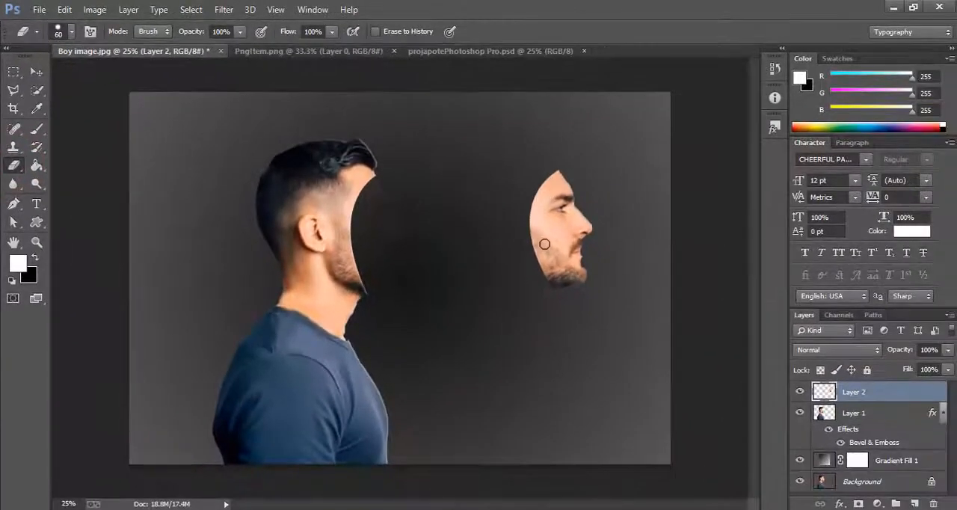
drag(548, 245, 550, 252)
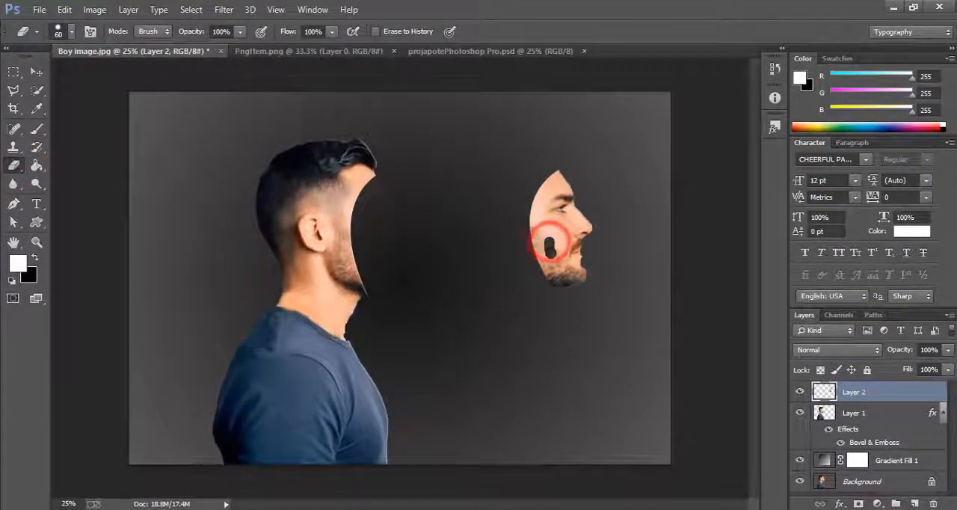
click(544, 198)
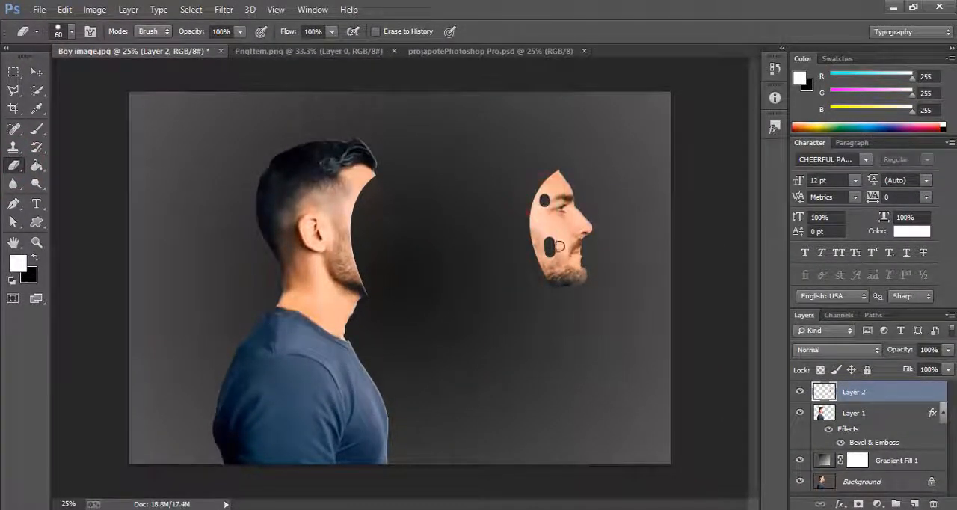
- Enable Bevel & Emboss with Contour and Texture in the Layer Style settings of Layer 2
click(39, 73)
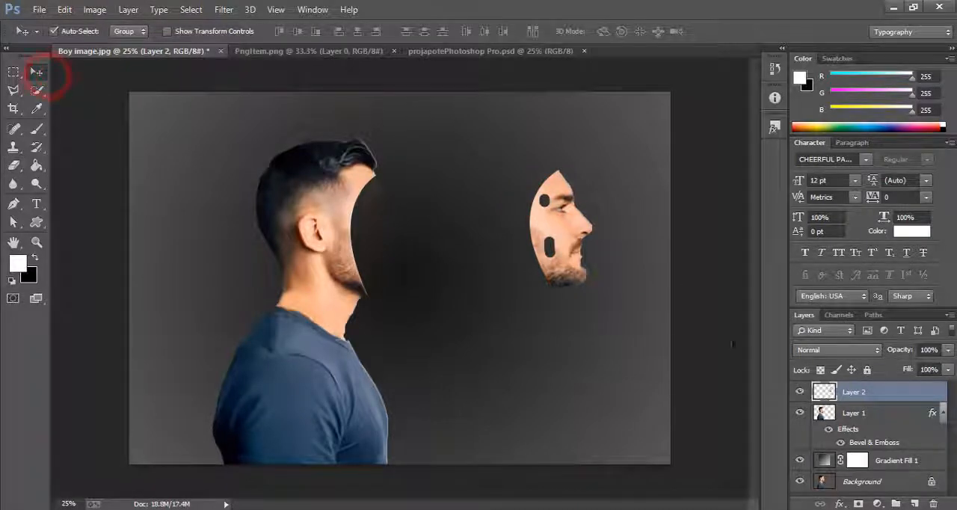
right_click(855, 393)
click(617, 79)
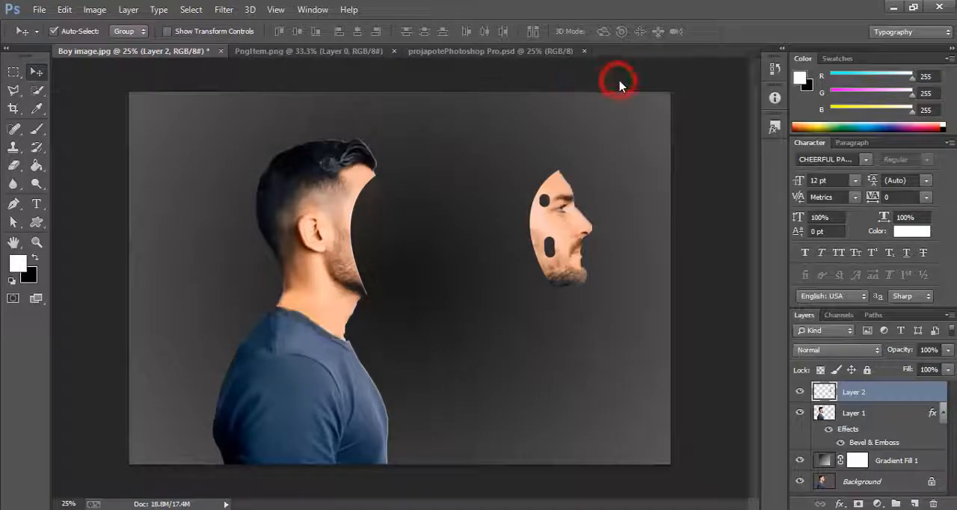
drag(583, 66, 643, 82)
click(605, 145)
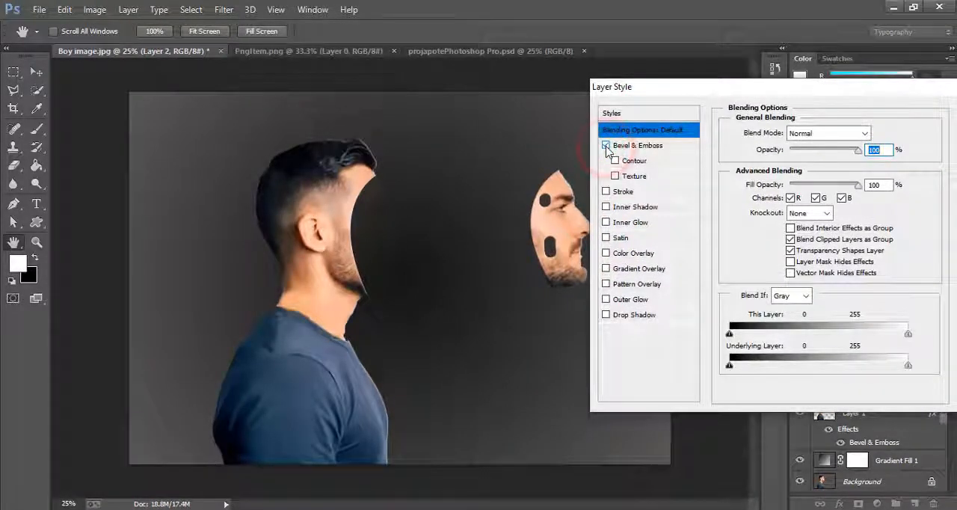
click(615, 160)
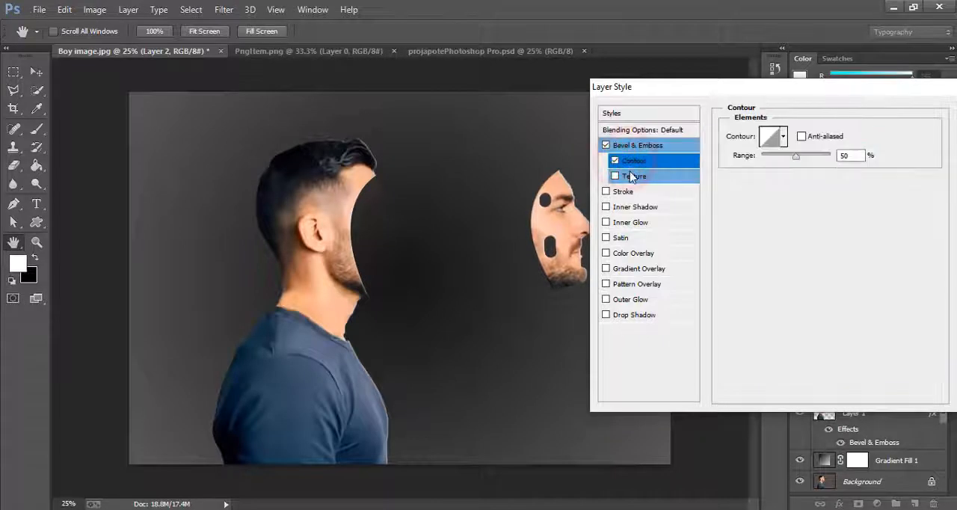
click(631, 176)
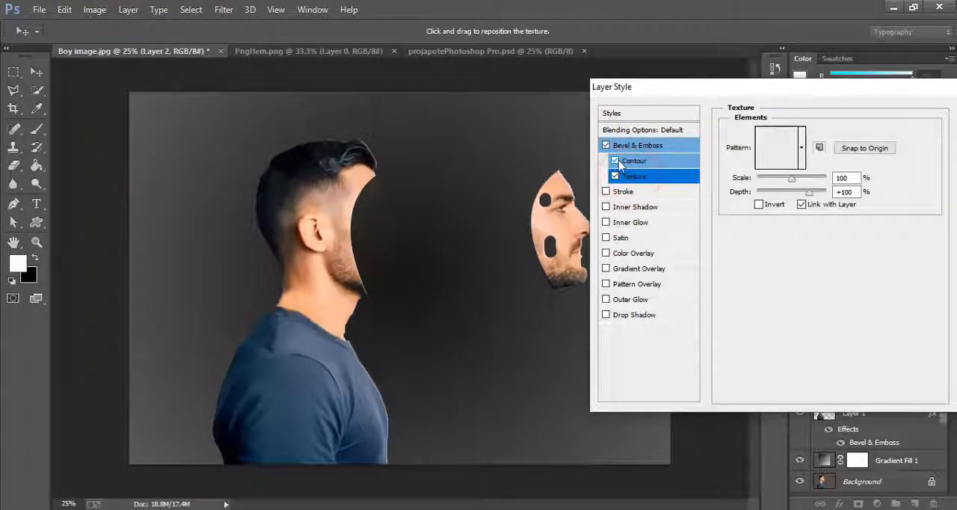
click(615, 161)
click(615, 161)
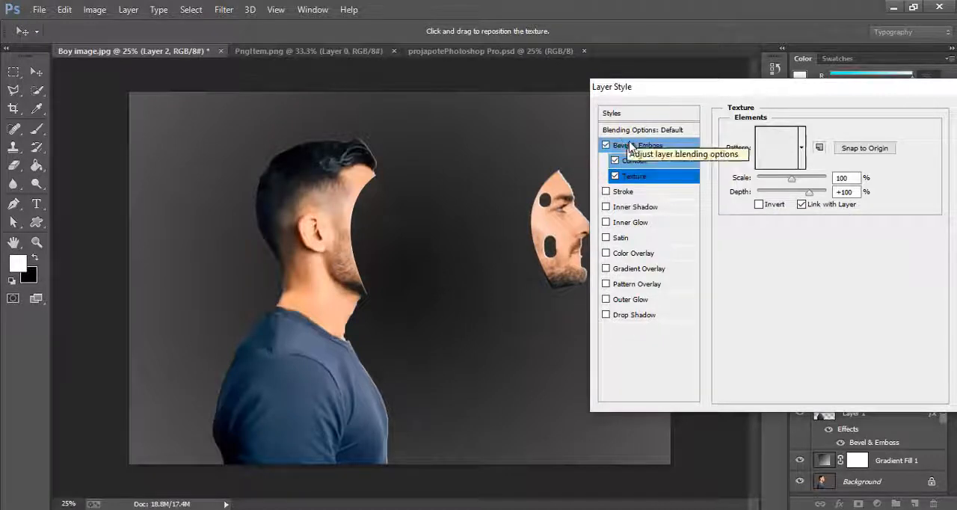
click(630, 145)
- Set Layer 2's Bevel & Emboss to depth 62%, size 6 px, soften 3 px and highlight opacity 88%, lower its shadow opacity and apply the style
click(798, 171)
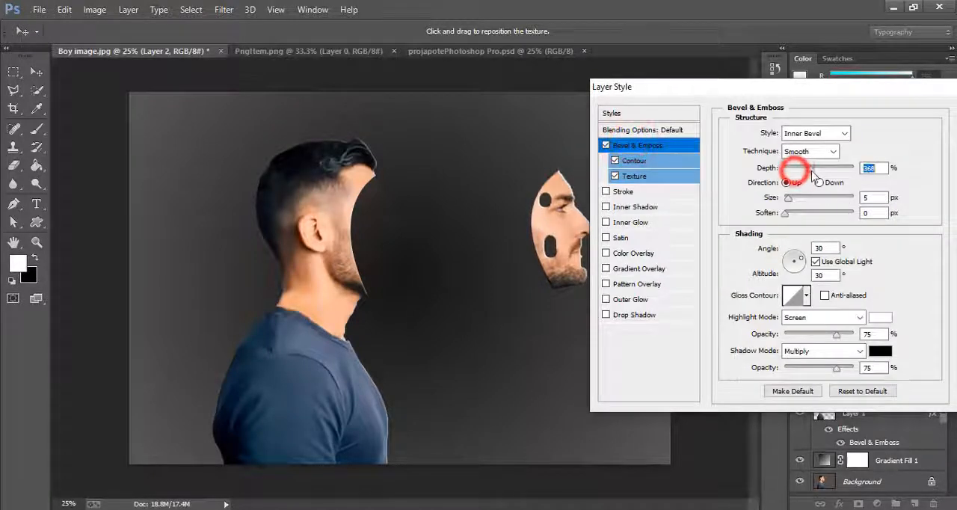
drag(798, 172, 796, 213)
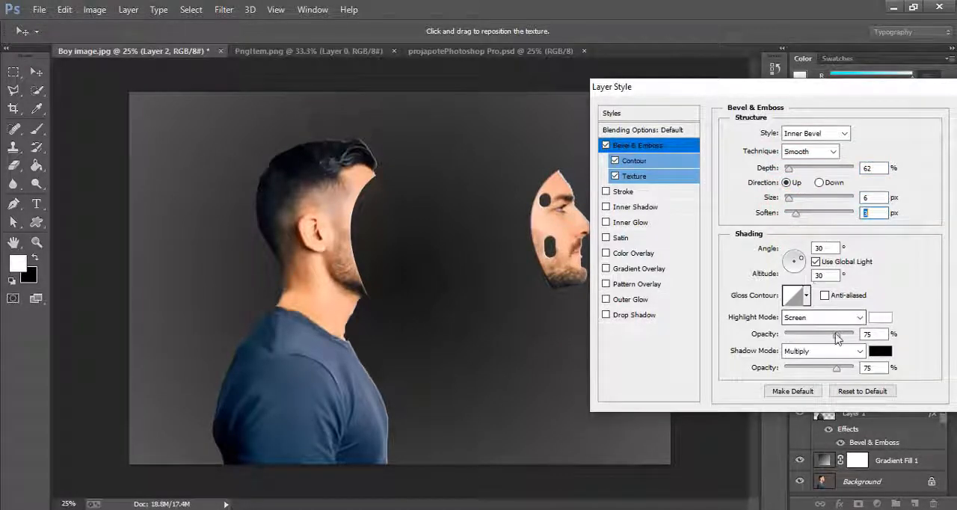
drag(819, 334, 847, 334)
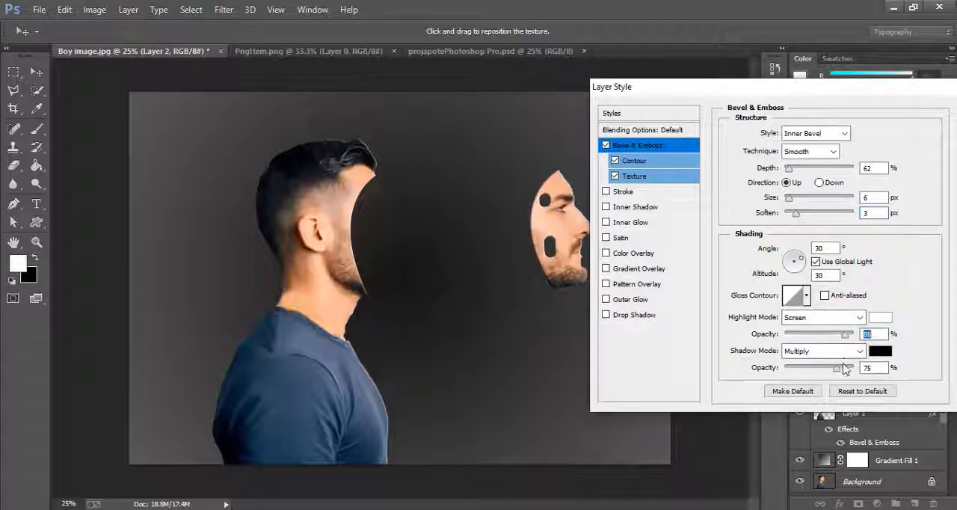
drag(838, 368, 828, 367)
drag(828, 371, 822, 371)
drag(818, 87, 758, 91)
click(929, 116)
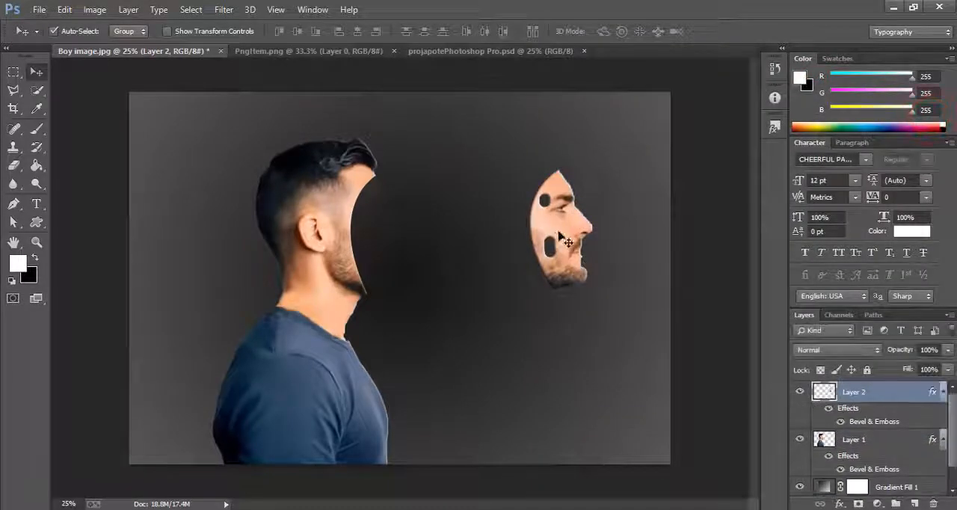
- Move the separated face slightly left and up, closer to the head
drag(560, 233, 541, 229)
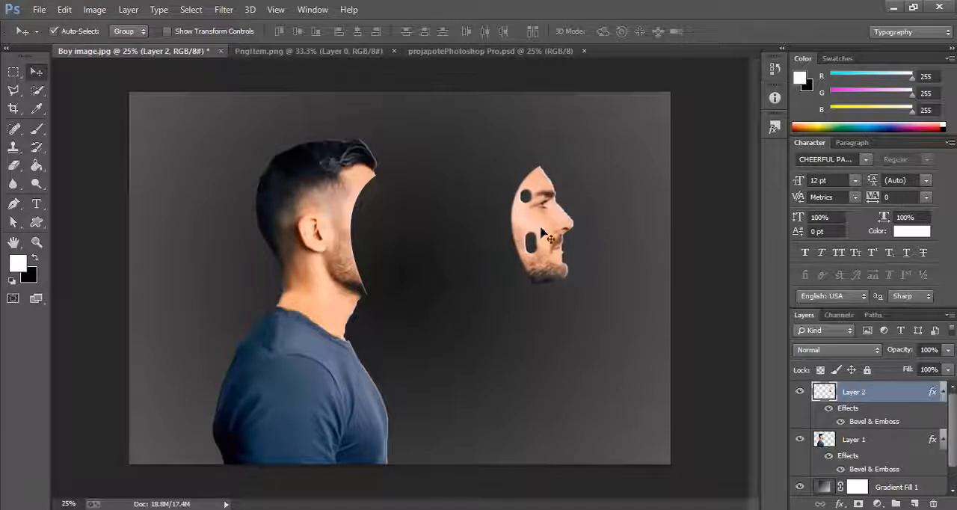
- Bring the ivy from PngItem.png into the Boy image document and place its layer between Layer 1 and Gradient Fill 1
click(289, 52)
drag(482, 203, 445, 158)
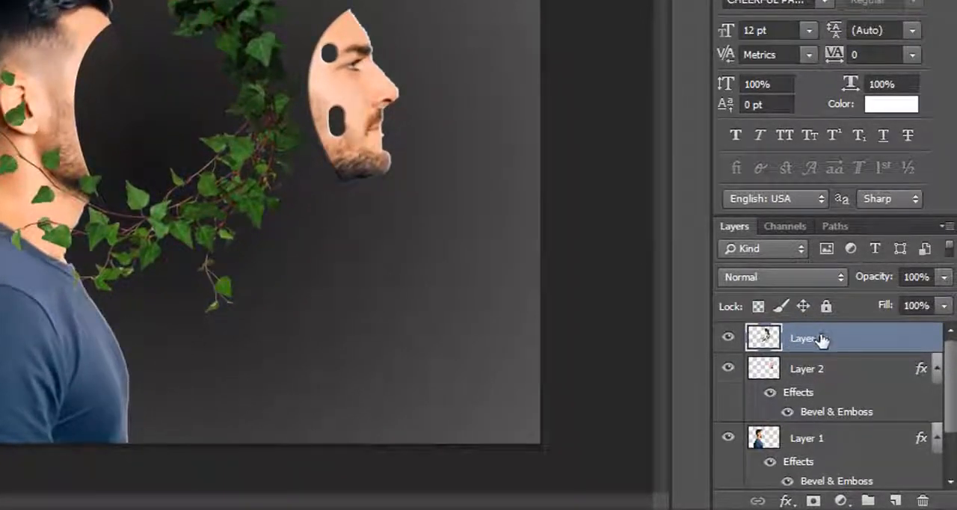
scroll(820, 340, down, 1)
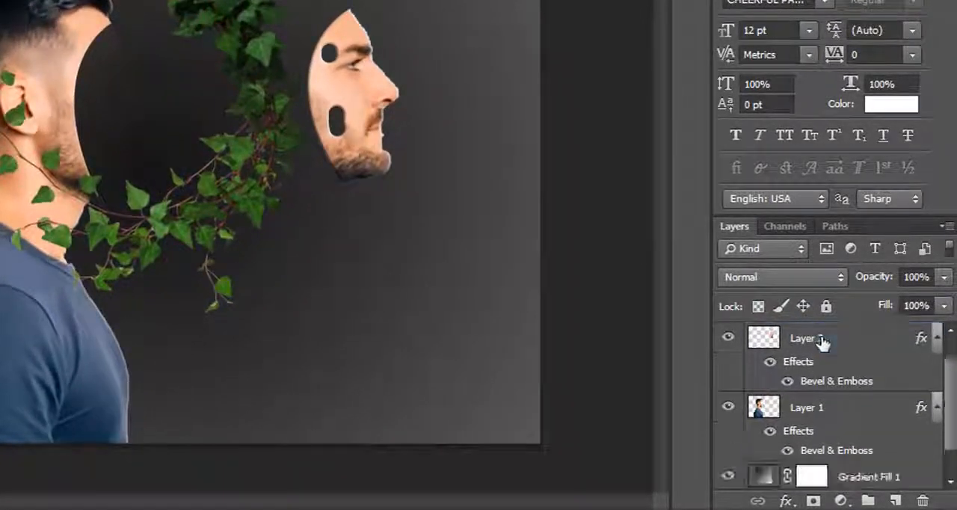
scroll(826, 349, up, 1)
drag(821, 340, 824, 435)
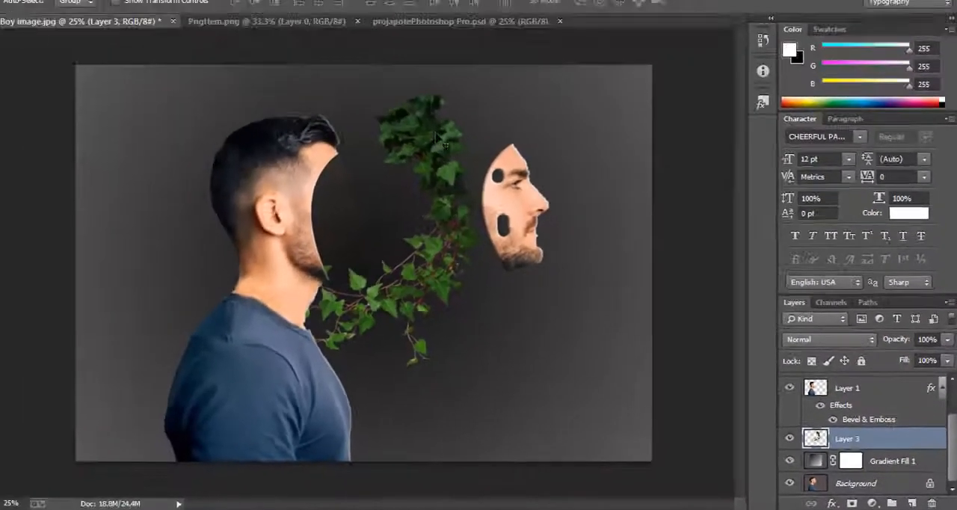
- Shift the ivy slightly toward the separated face and flip it vertically with Free Transform
drag(468, 156, 491, 162)
key(ctrl+t)
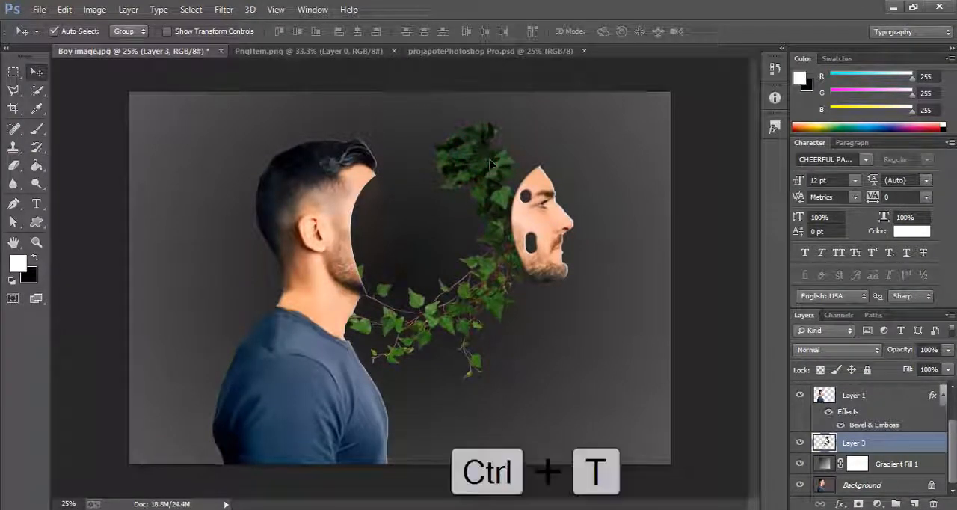
right_click(491, 162)
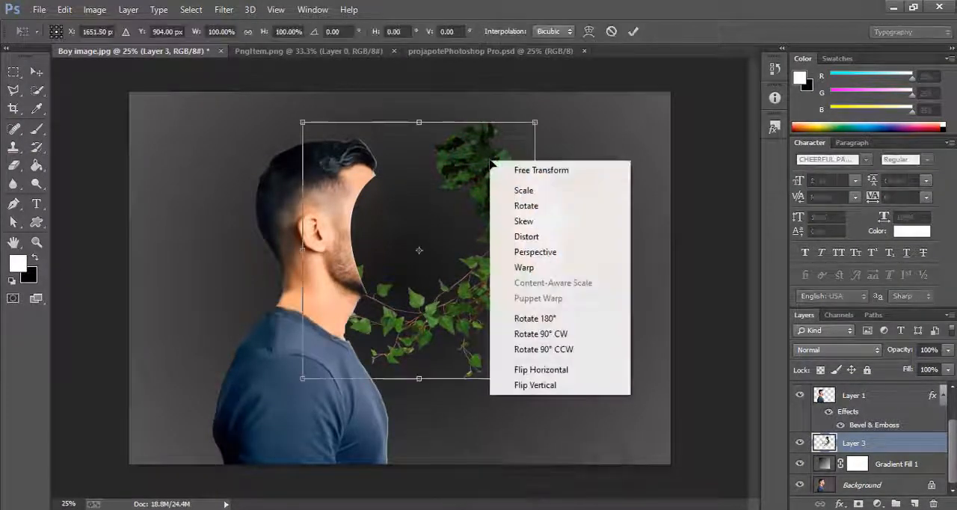
click(546, 386)
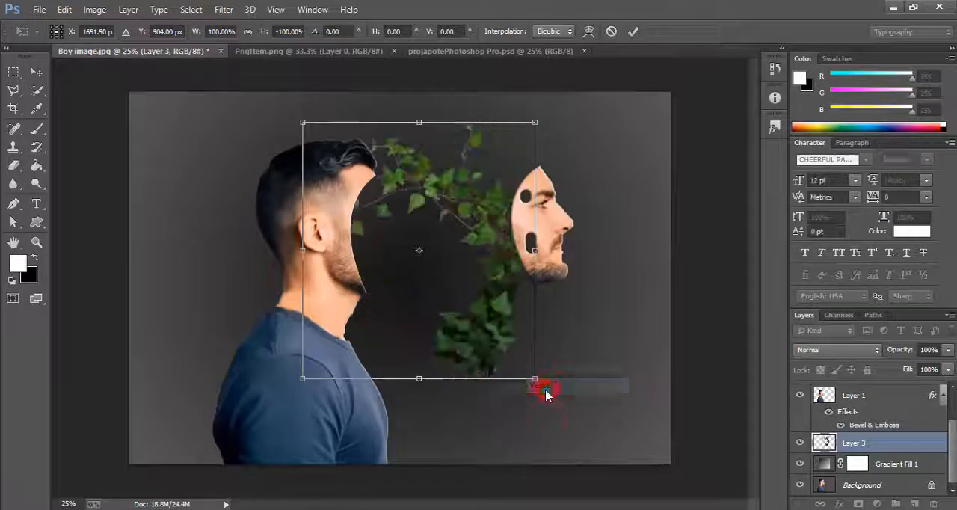
- Flip the ivy vertically again, rotate it about 45°, move it up between the head and the face, and apply the transform
right_click(478, 231)
click(531, 453)
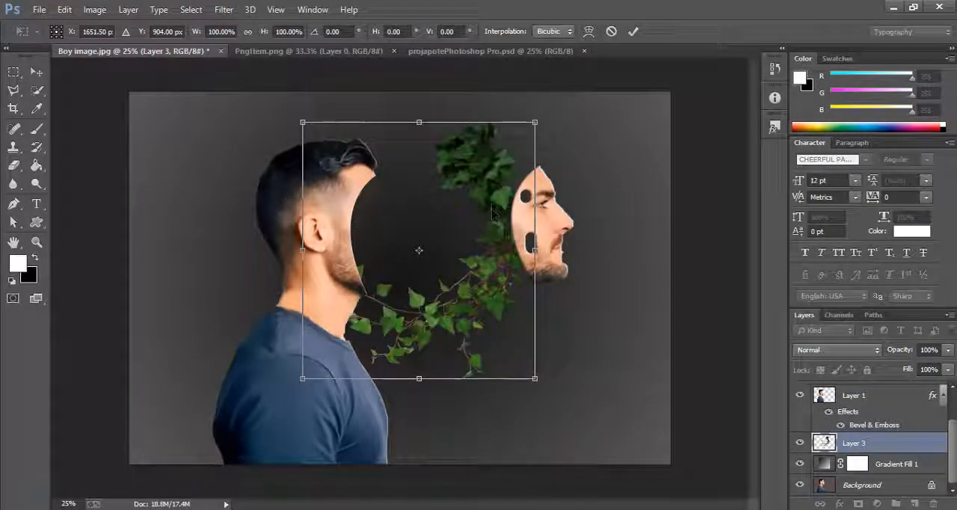
drag(551, 119, 628, 252)
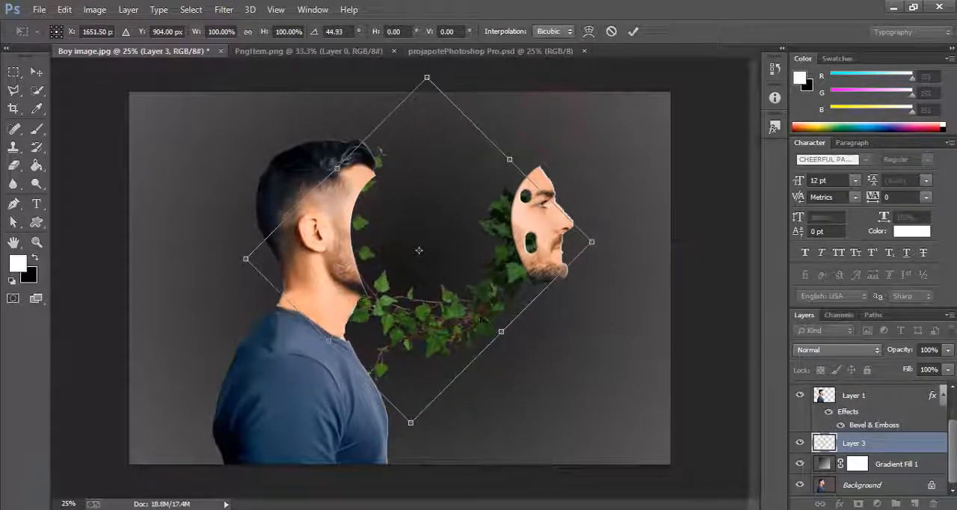
drag(480, 319, 483, 256)
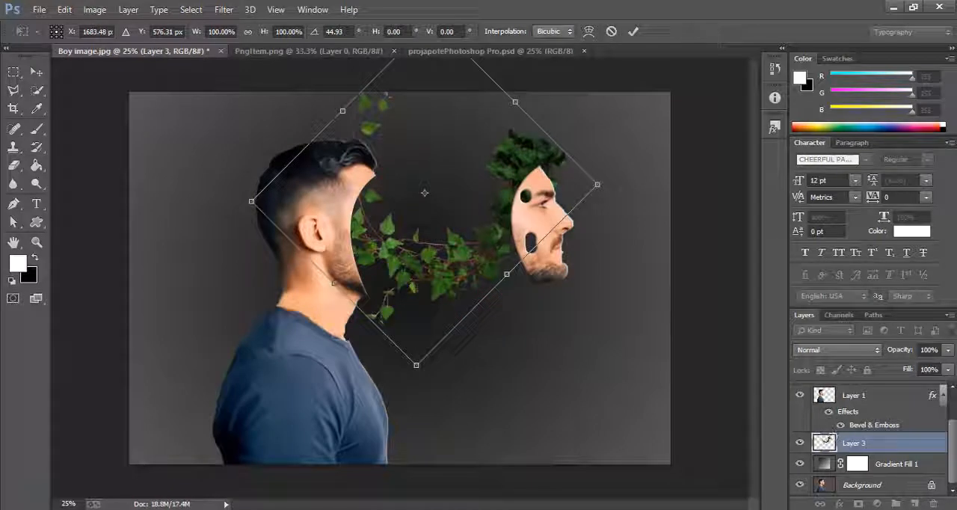
click(36, 75)
click(361, 191)
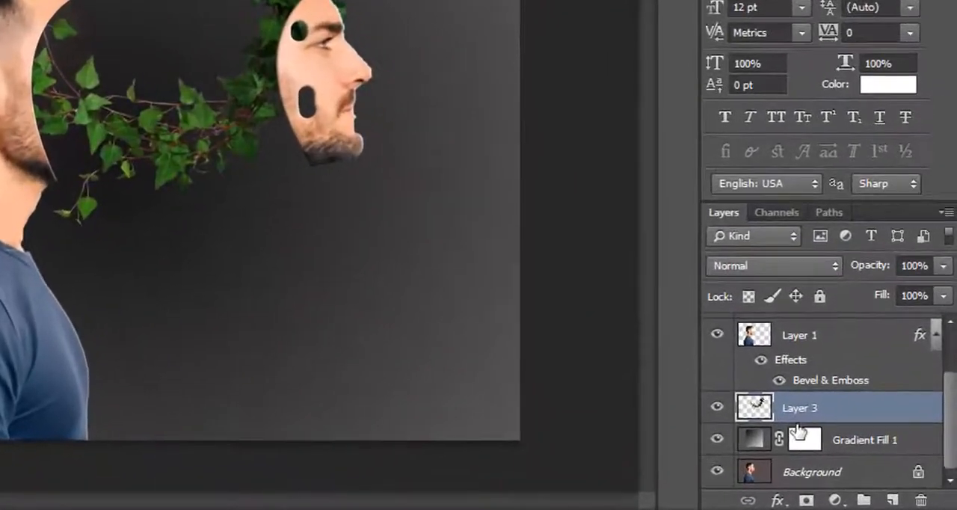
- Duplicate Layer 3, move the ivy copy slightly down and flip it horizontally with Free Transform
key(ctrl+j)
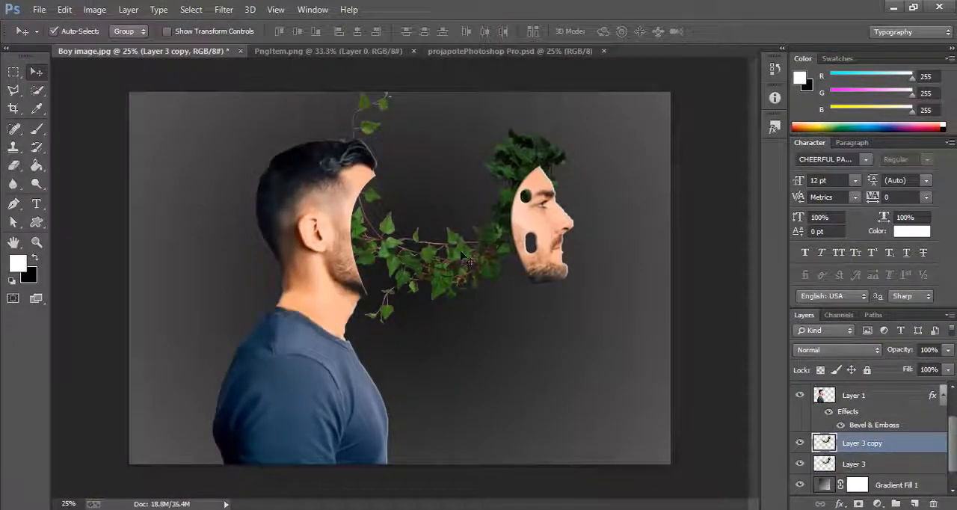
drag(469, 259, 478, 310)
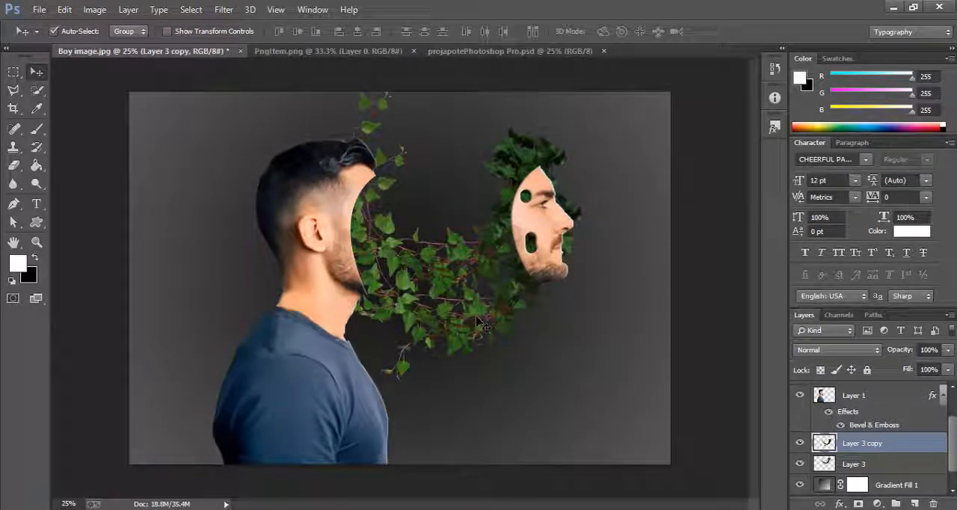
key(ctrl+t)
right_click(486, 318)
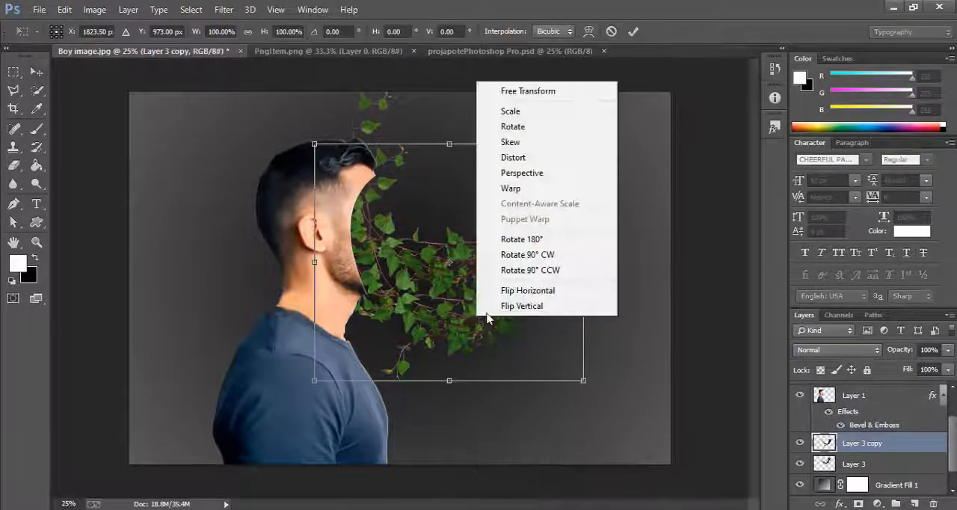
click(514, 290)
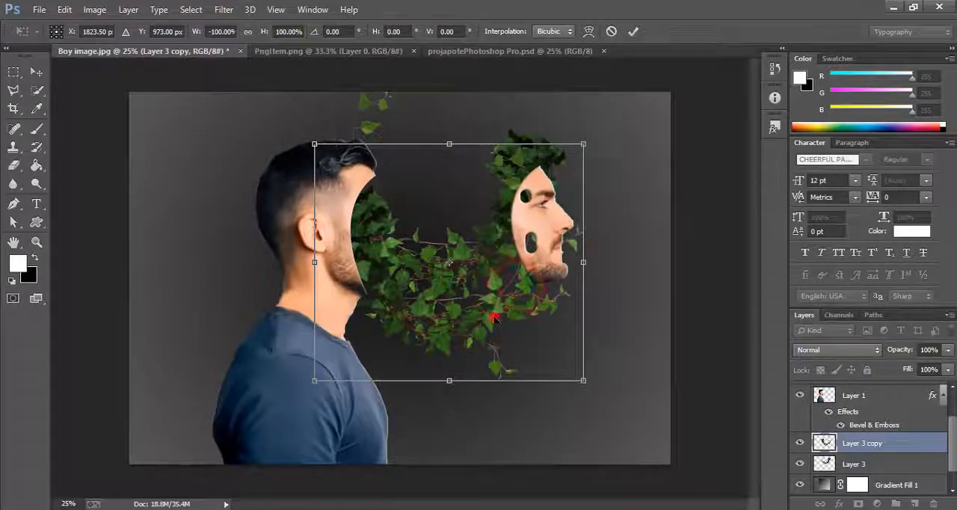
- Rotate the flipped ivy copy about 179° and place it across the upper gap between the head and the face
drag(494, 317, 517, 243)
drag(628, 307, 599, 281)
drag(470, 66, 472, 426)
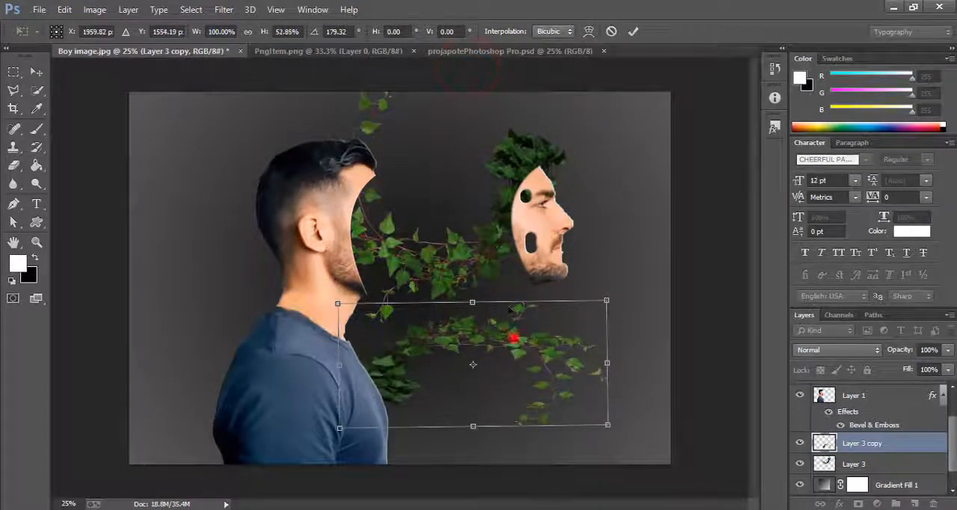
drag(513, 338, 473, 193)
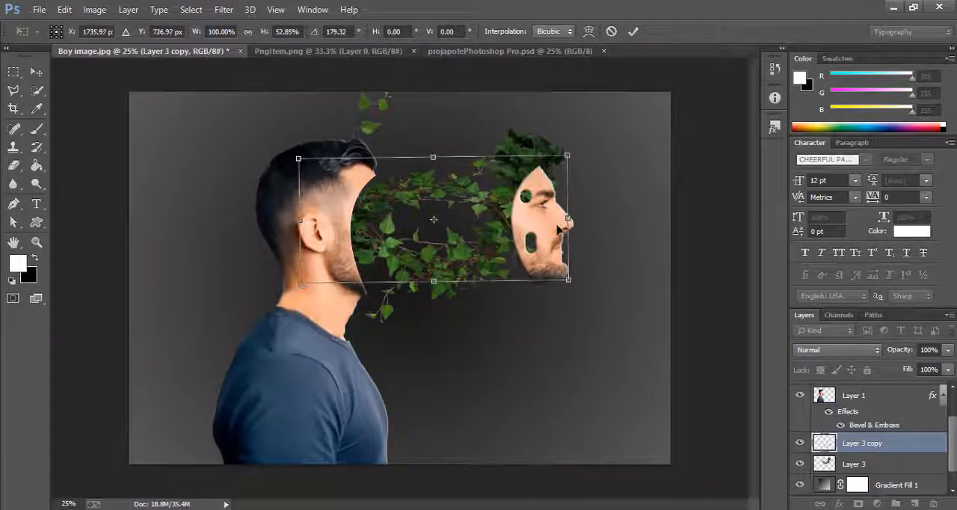
- Stretch Layer 3 copy to about 111% width and 90% height, center it over the gap and apply the transform
drag(568, 221, 602, 234)
drag(449, 283, 454, 374)
drag(450, 264, 439, 248)
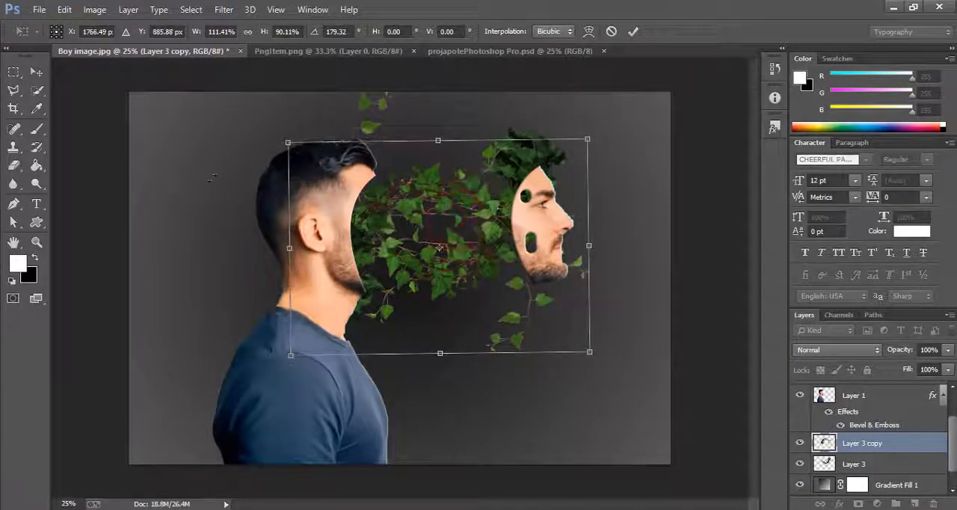
click(36, 71)
click(366, 188)
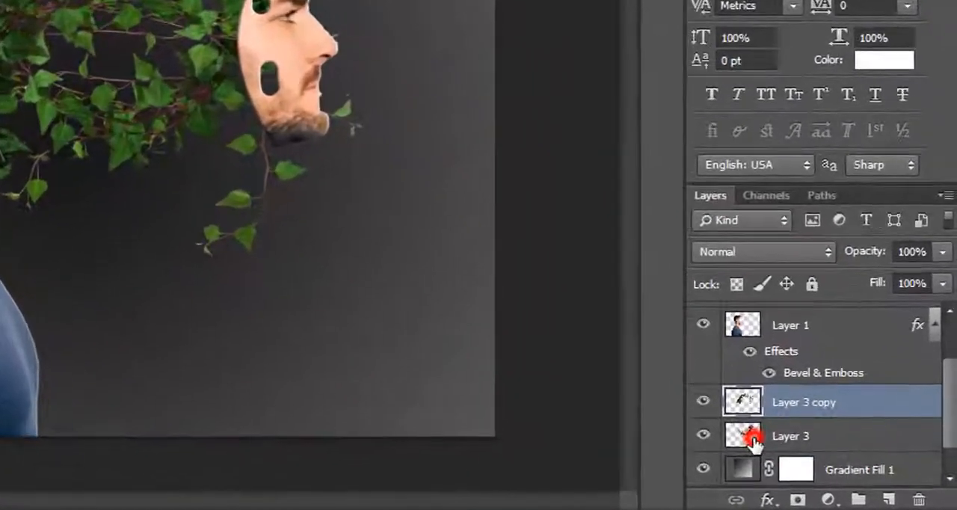
- Duplicate Layer 3 again, flip the new ivy copy vertically and move it below the gap
click(831, 465)
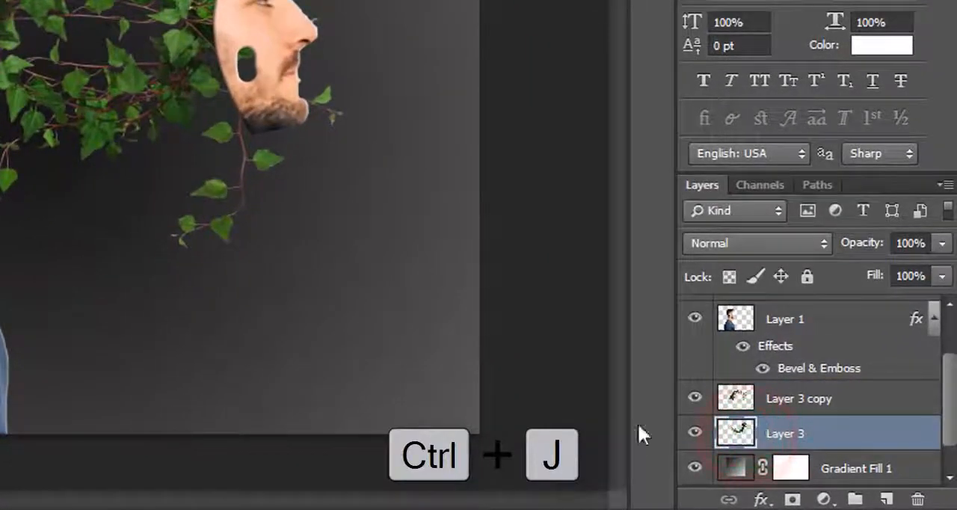
key(ctrl+j)
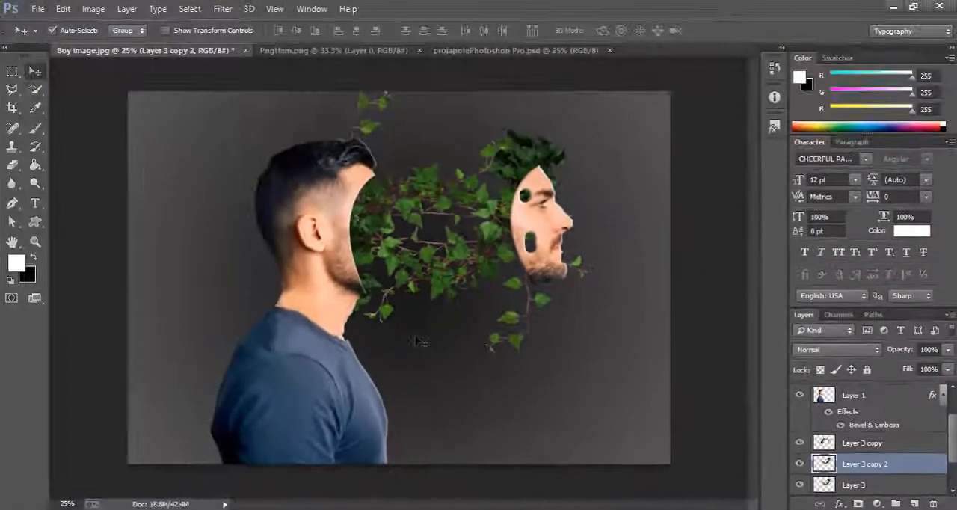
key(ctrl+t)
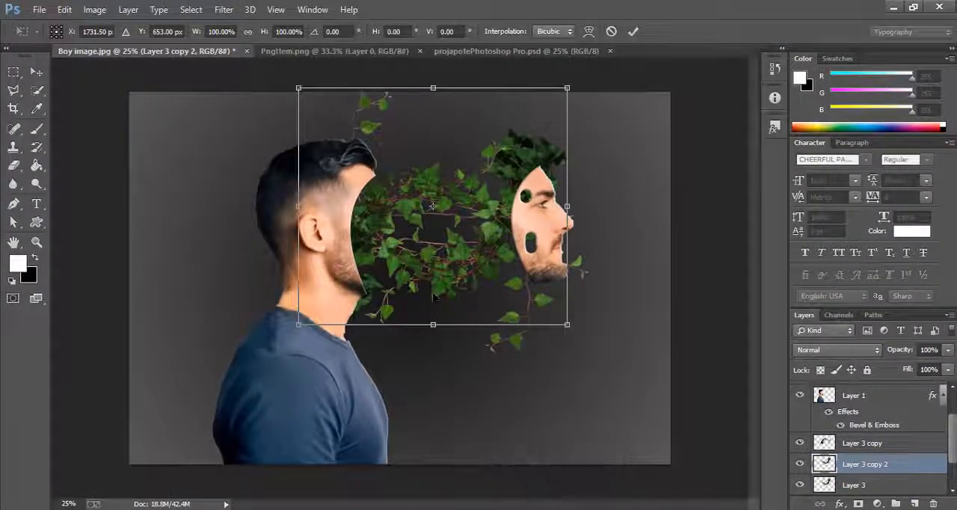
right_click(438, 274)
click(492, 494)
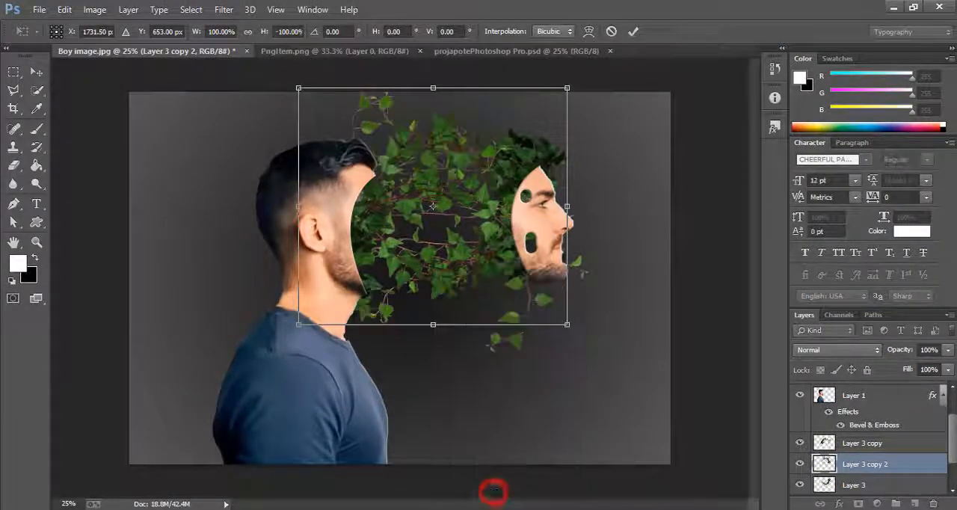
drag(461, 174, 483, 335)
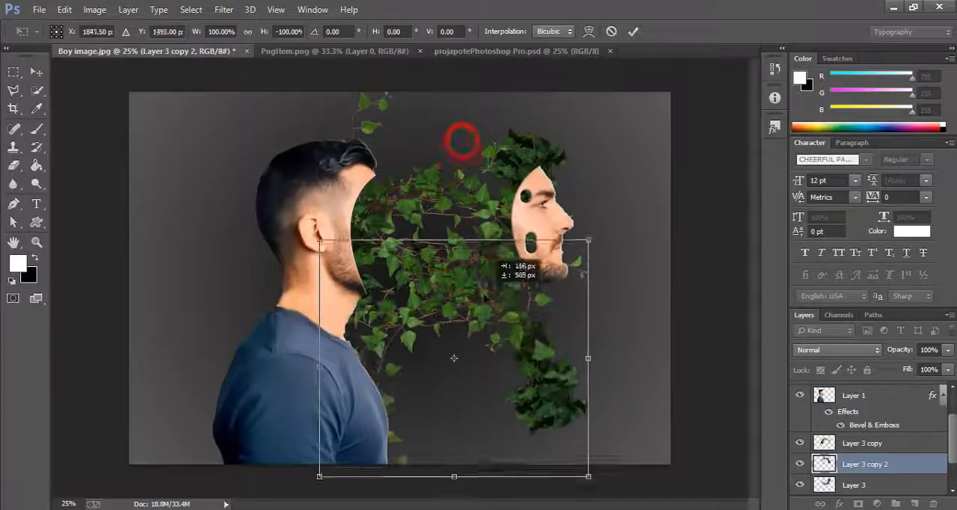
- Flip Layer 3 copy 2 vertically back, mirror it horizontally and move it up between the head and the face
right_click(482, 302)
click(526, 292)
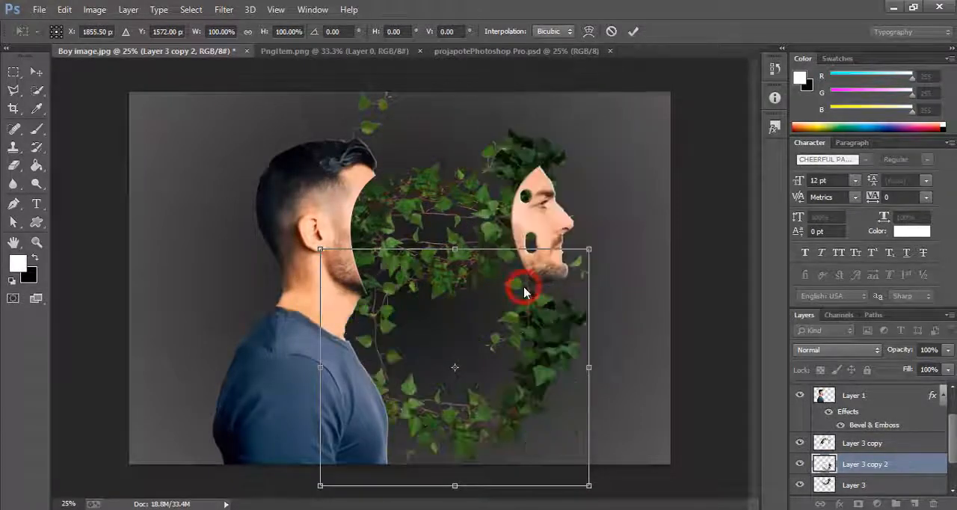
right_click(534, 342)
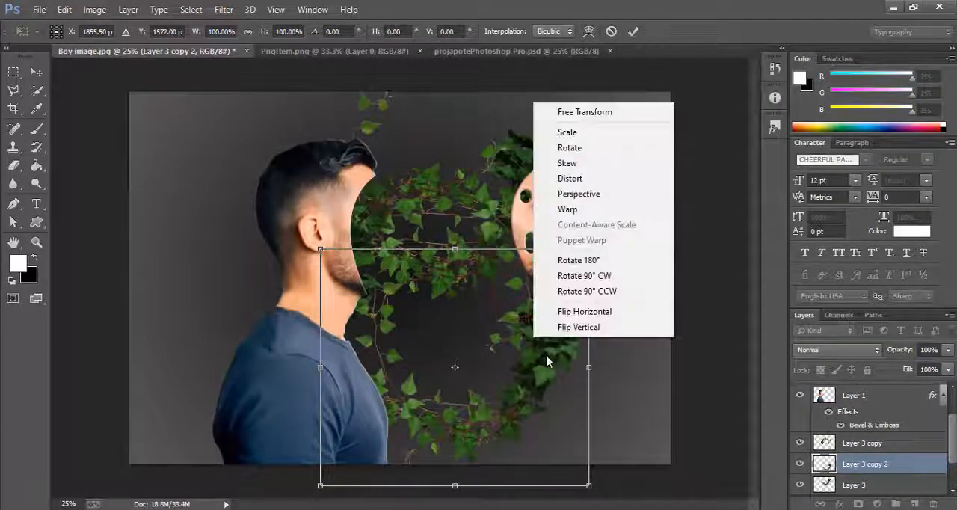
click(582, 314)
drag(454, 418, 464, 228)
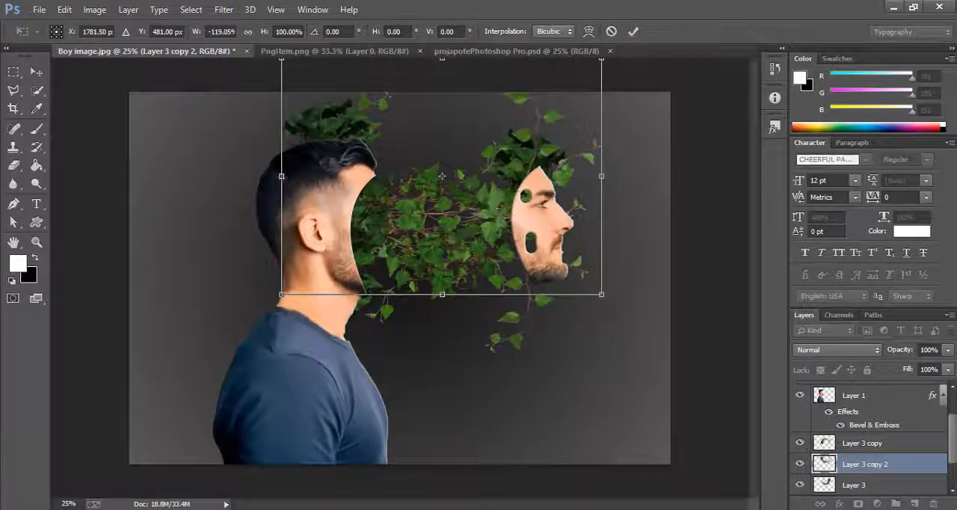
- Enlarge Layer 3 copy 2 to about 125% width and 111% height, shift it up over the gap and apply the transform
drag(281, 177, 265, 177)
drag(439, 212, 432, 215)
drag(428, 297, 428, 324)
drag(451, 263, 449, 232)
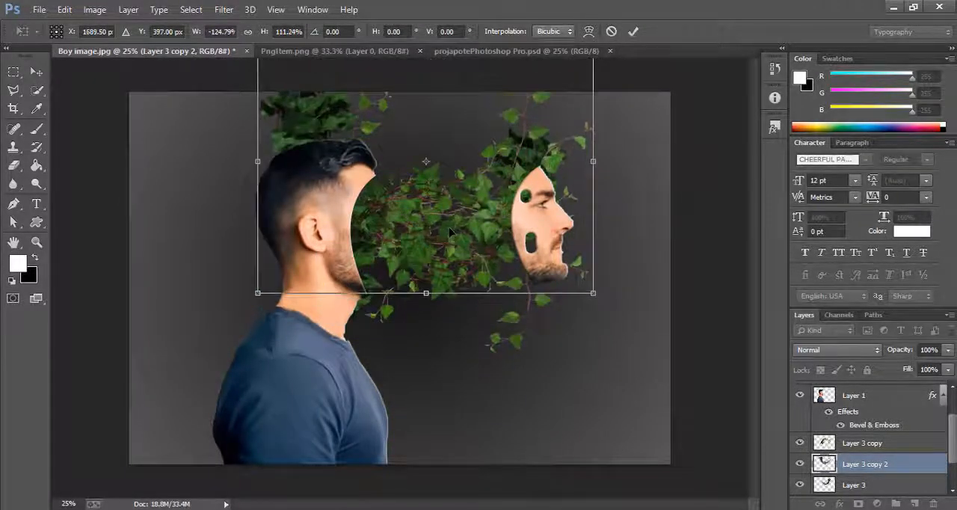
click(36, 71)
click(376, 190)
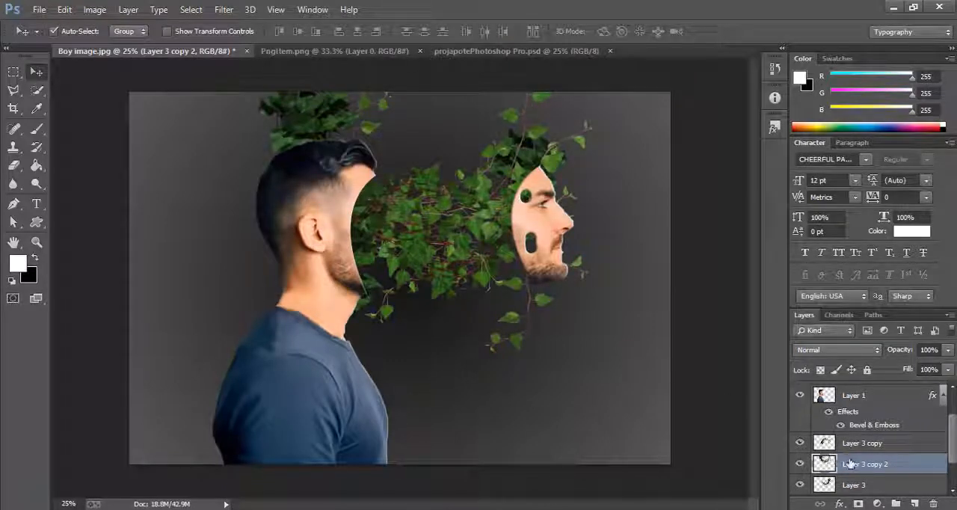
- Duplicate Layer 3 copy 2, move the new copy down toward the face and flip it horizontally with Free Transform
drag(850, 463, 914, 503)
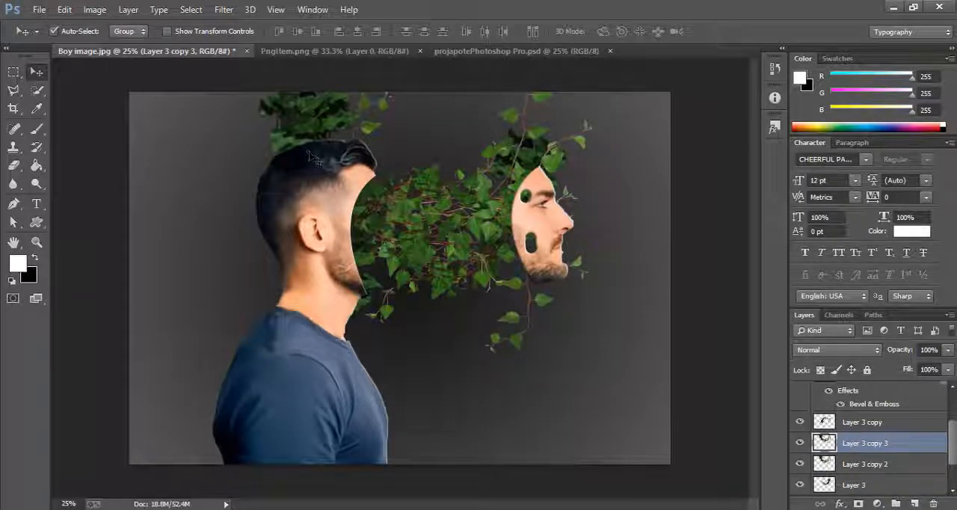
key(ctrl+t)
drag(427, 207, 458, 285)
right_click(459, 285)
click(471, 250)
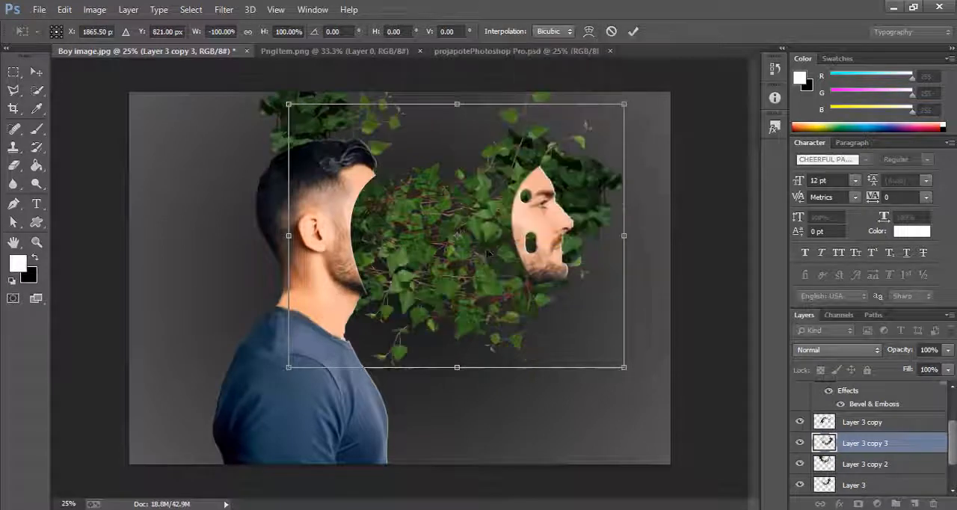
- Rotate Layer 3 copy 3 to about 38°, position its leaves in the lower gap behind the face and apply the transform
drag(487, 253, 400, 240)
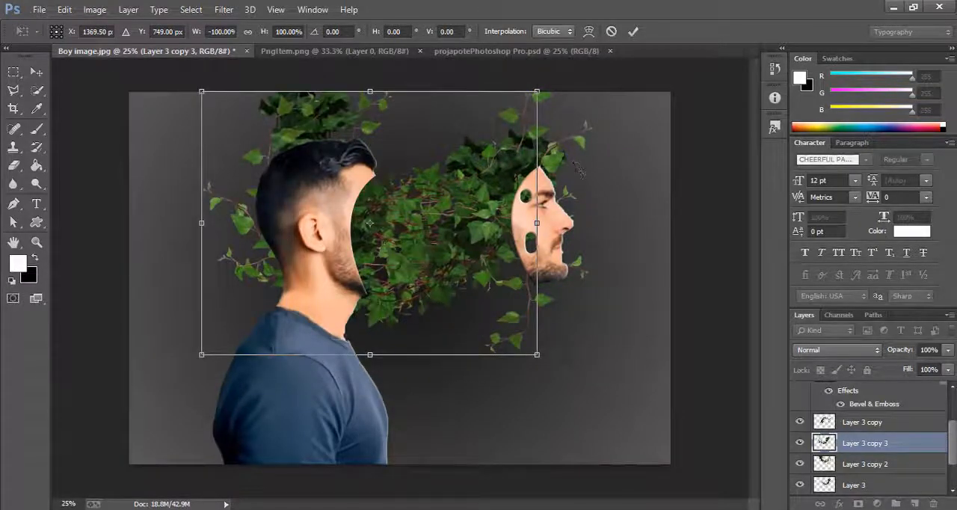
drag(575, 170, 606, 270)
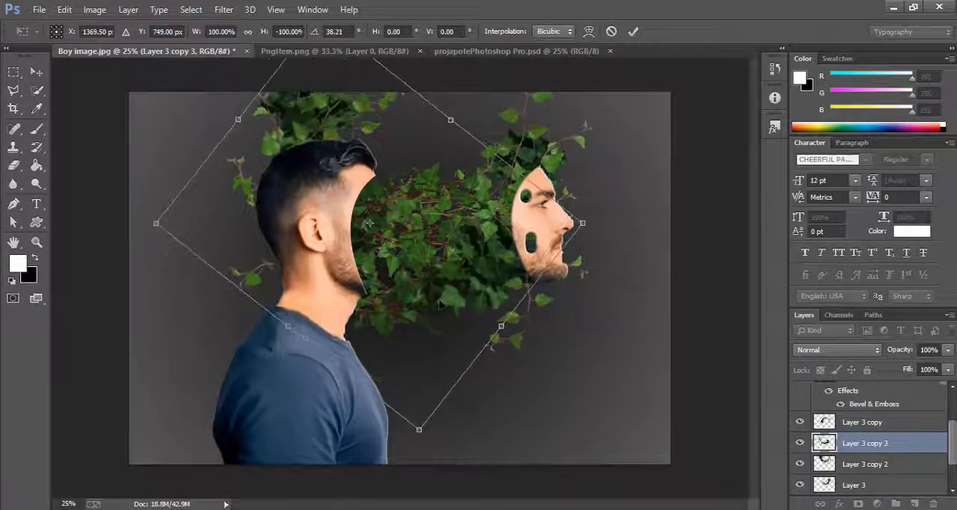
drag(442, 305, 458, 287)
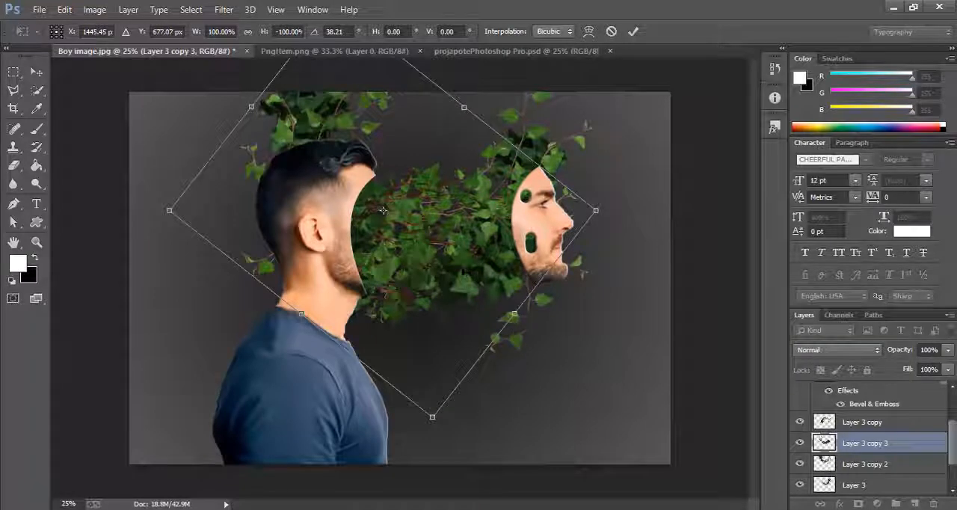
click(42, 73)
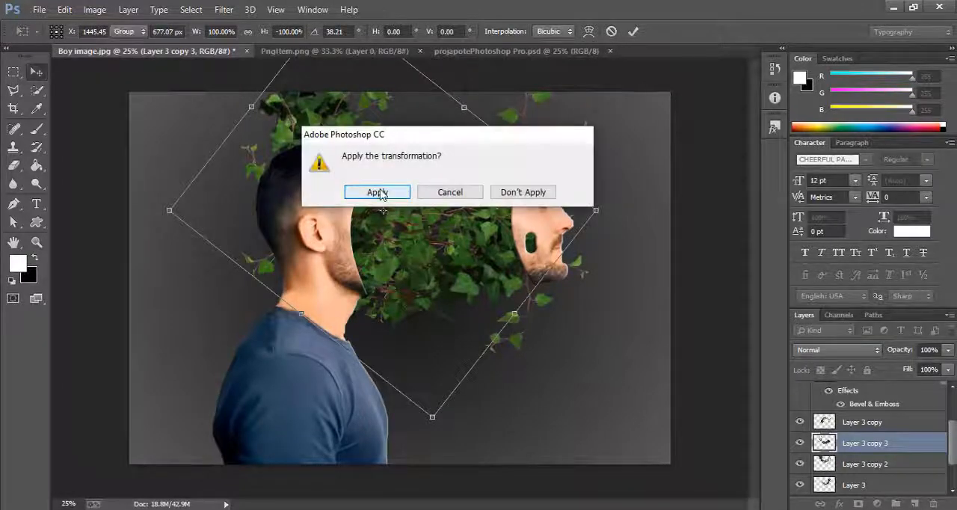
click(378, 193)
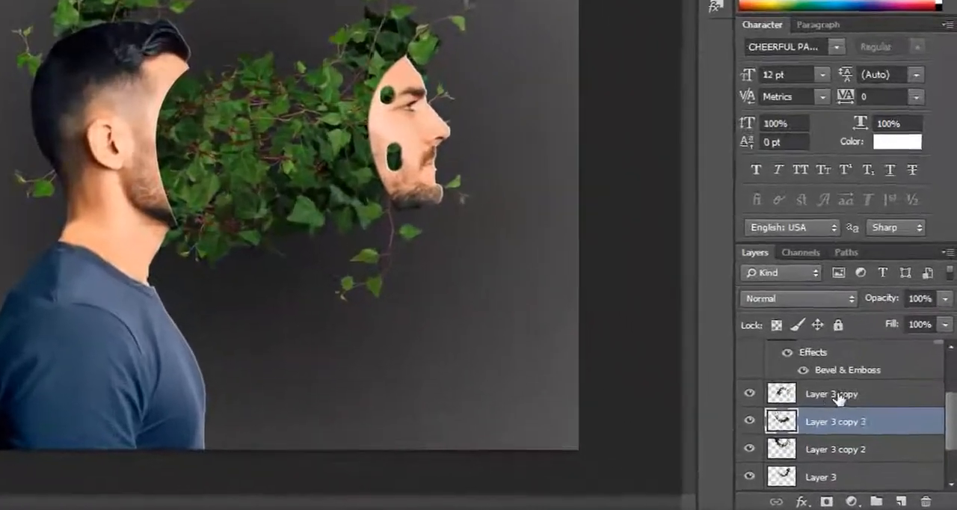
- Group the four ivy layers from Layer 3 copy down to Layer 3
scroll(875, 427, down, 2)
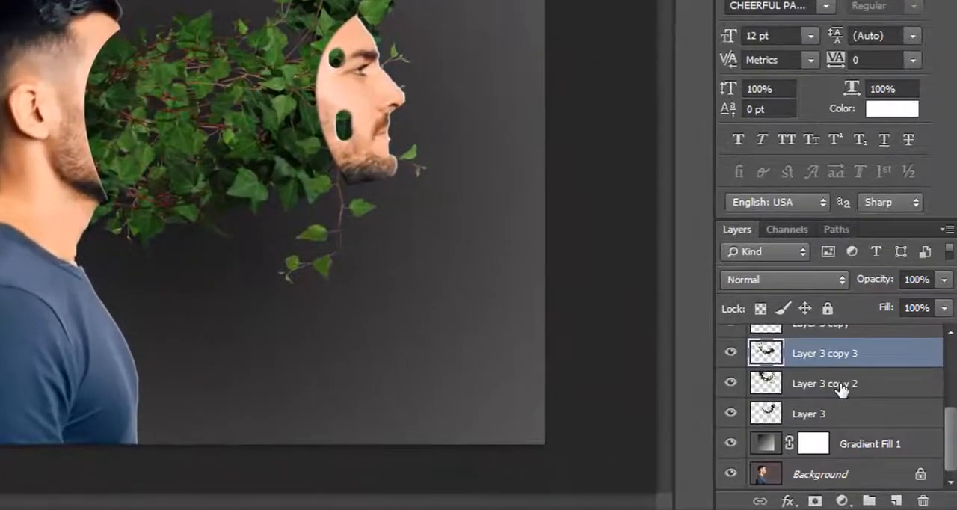
scroll(842, 389, up, 2)
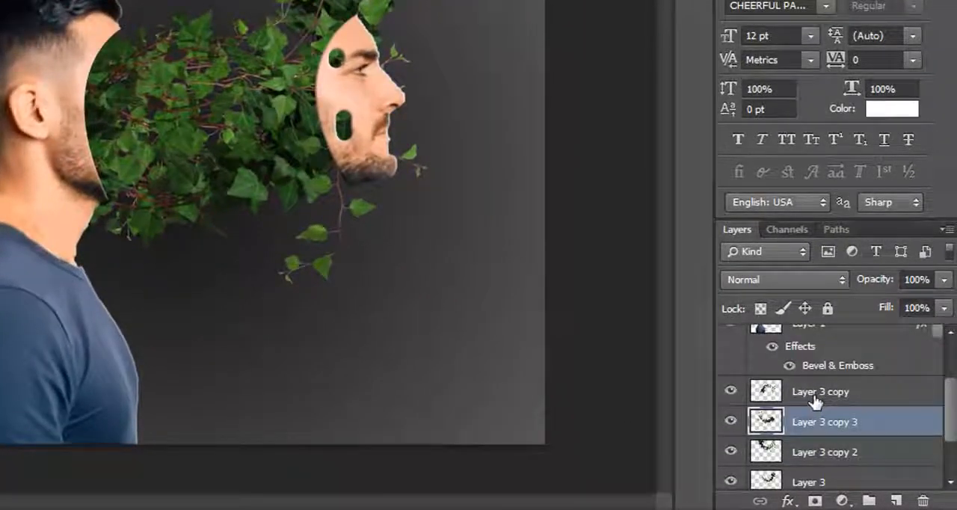
click(814, 401)
scroll(825, 404, down, 2)
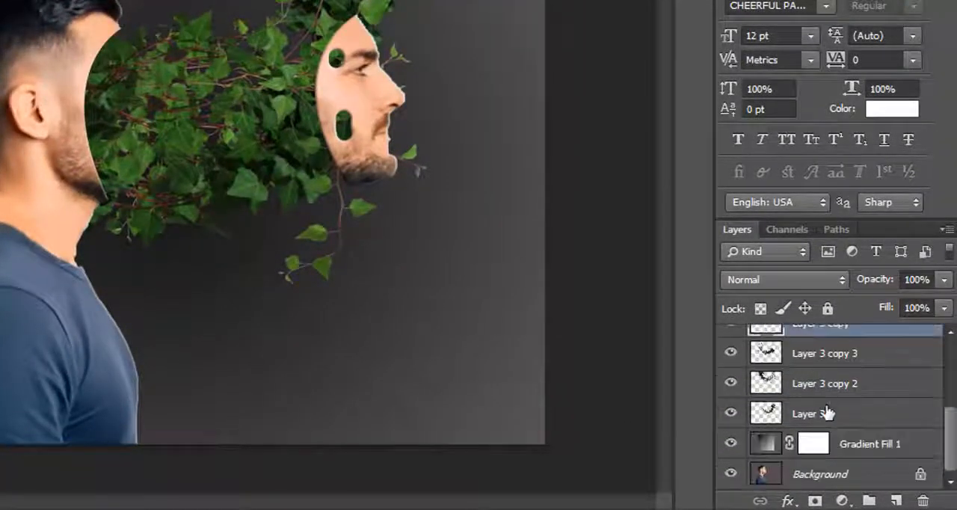
shift+click(823, 411)
key(ctrl+g)
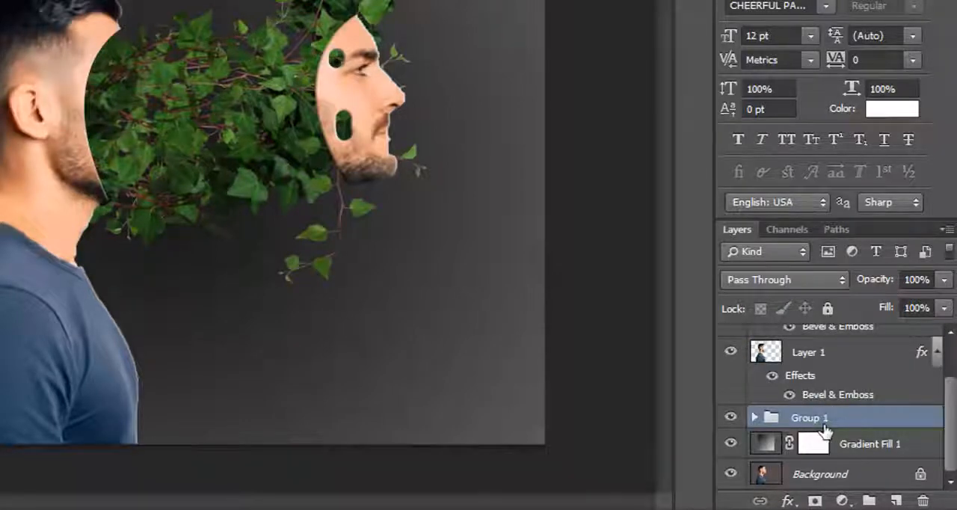
- Add a layer mask to Group 1 and paint it black with the Brush to hide the ivy outside the gap between head and face
click(814, 500)
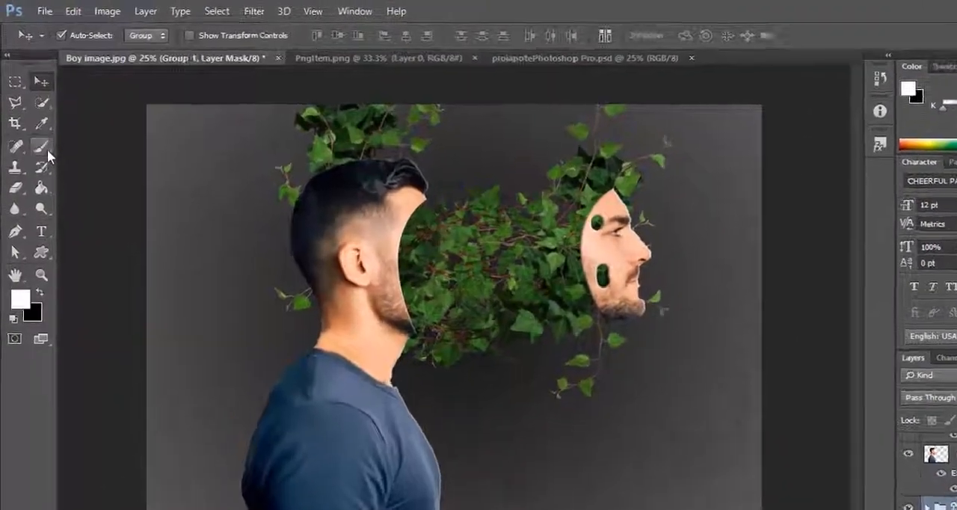
click(23, 122)
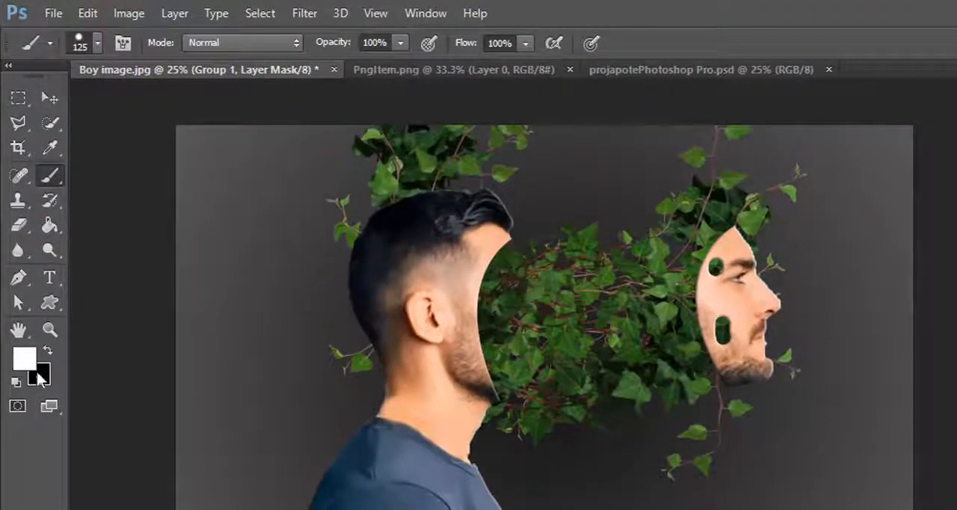
click(47, 350)
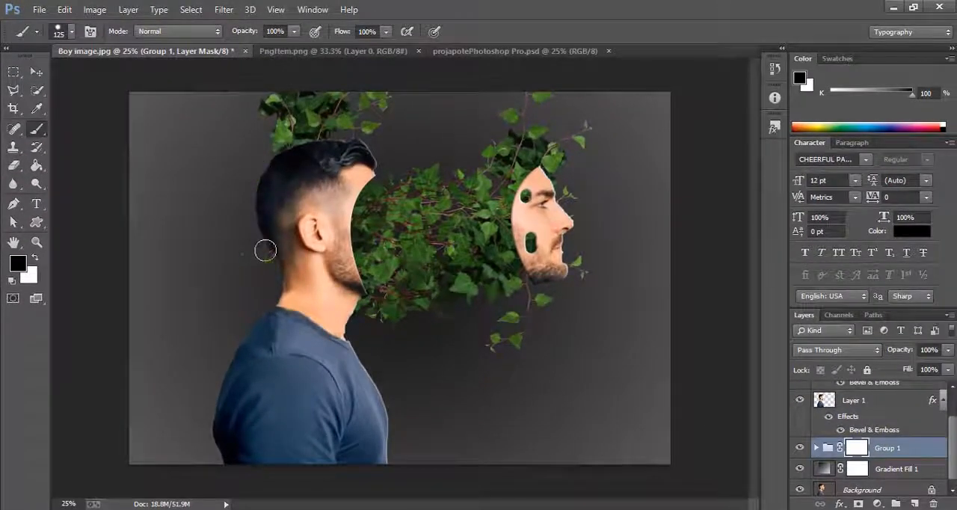
mouse_move(269, 112)
mouse_down()
mouse_move(276, 85)
mouse_move(296, 144)
mouse_up()
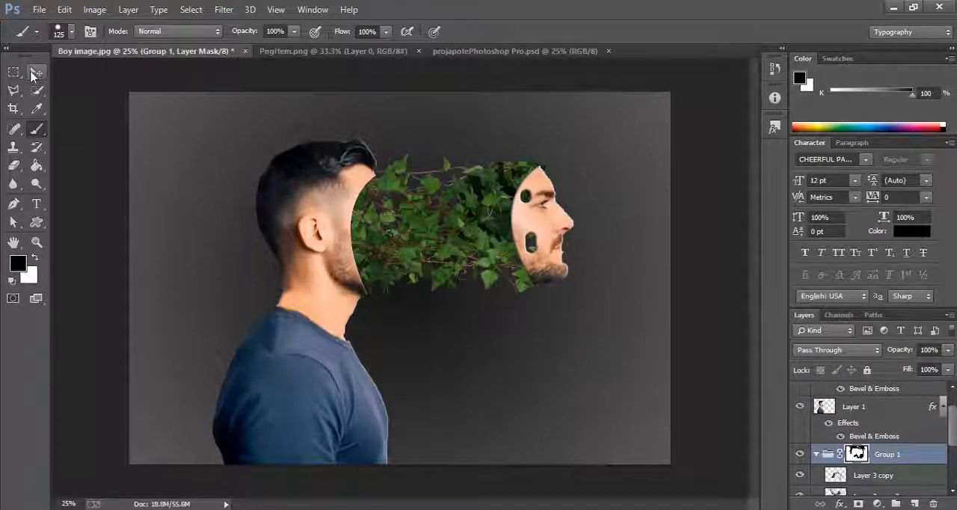
click(33, 75)
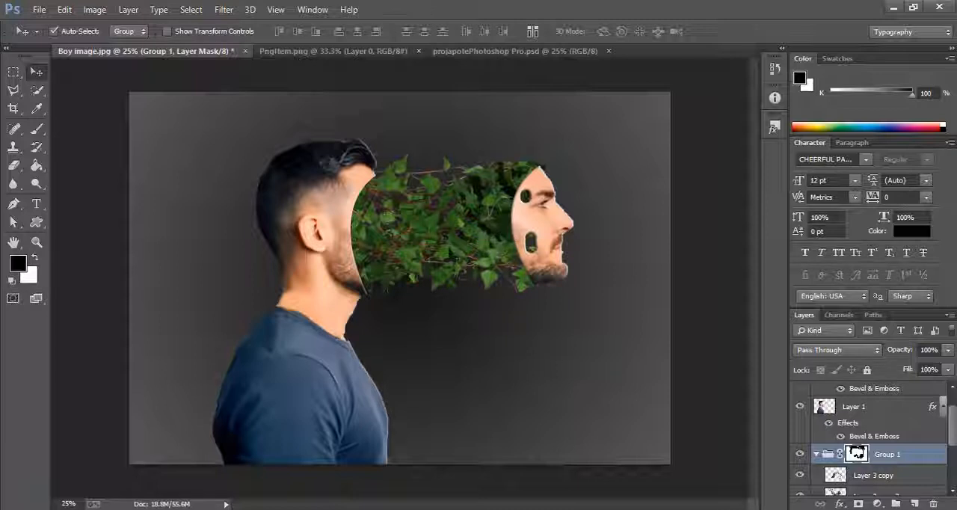
click(818, 456)
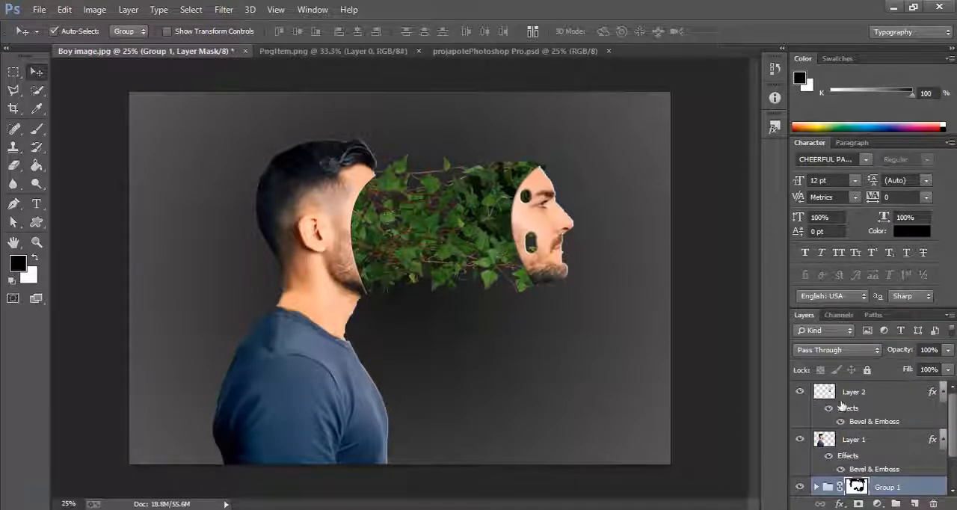
- In projapotePhotoshop Pro.psd, enlarge the red butterfly on layer 94 to about 337% width and 300% height and apply the transform
click(445, 53)
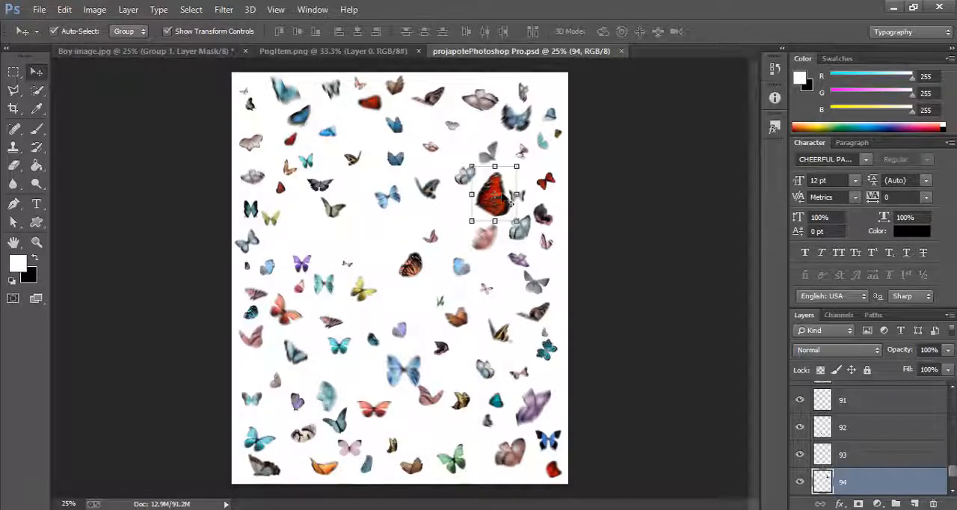
drag(505, 200, 498, 301)
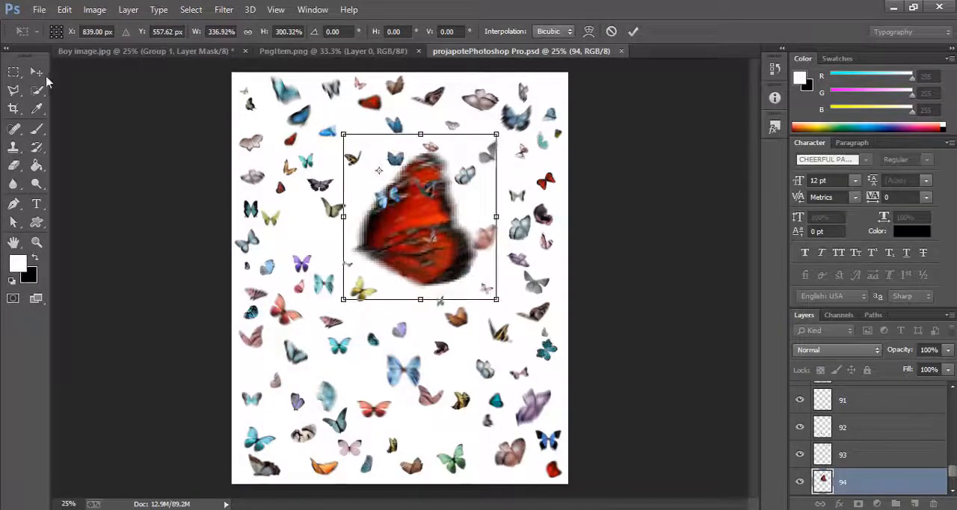
click(35, 71)
click(369, 192)
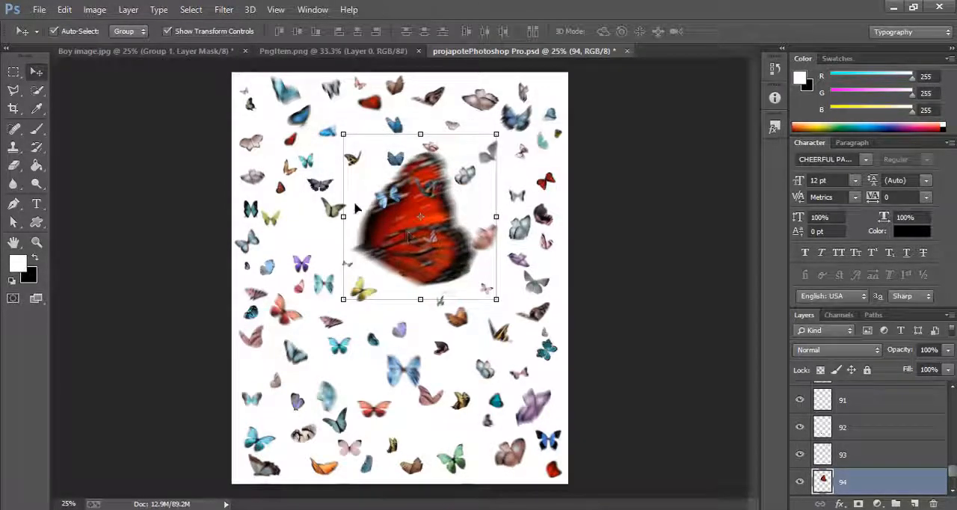
- Bring the red butterfly into Boy image.jpg, scale it to about 30% by 29%, rotate it about -10° and place it on the upper ivy near the head
drag(357, 209, 439, 215)
key(ctrl+t)
drag(519, 266, 419, 184)
drag(448, 216, 454, 210)
click(39, 74)
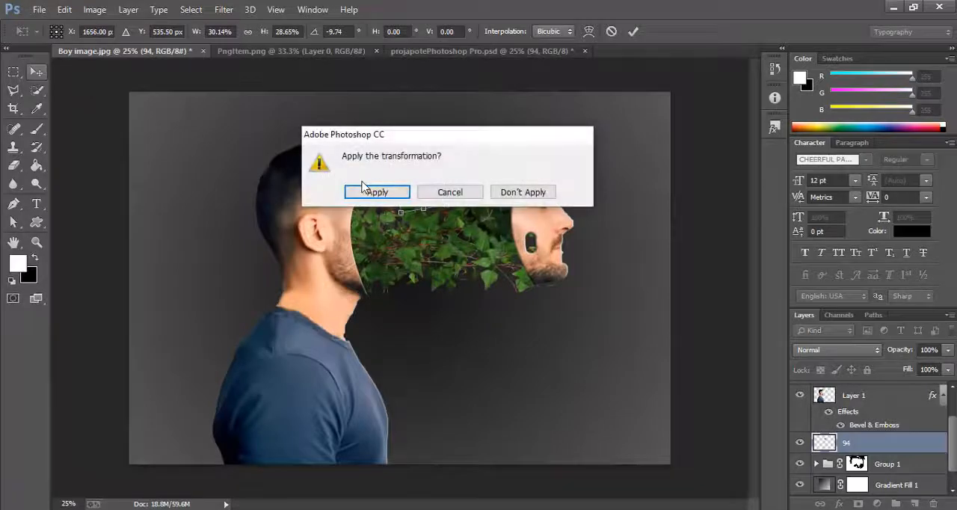
click(367, 190)
- Duplicate layer 94, shrink the copy to about 82% by 85% and place it on the ivy below and beside the first red butterfly
drag(845, 447, 910, 499)
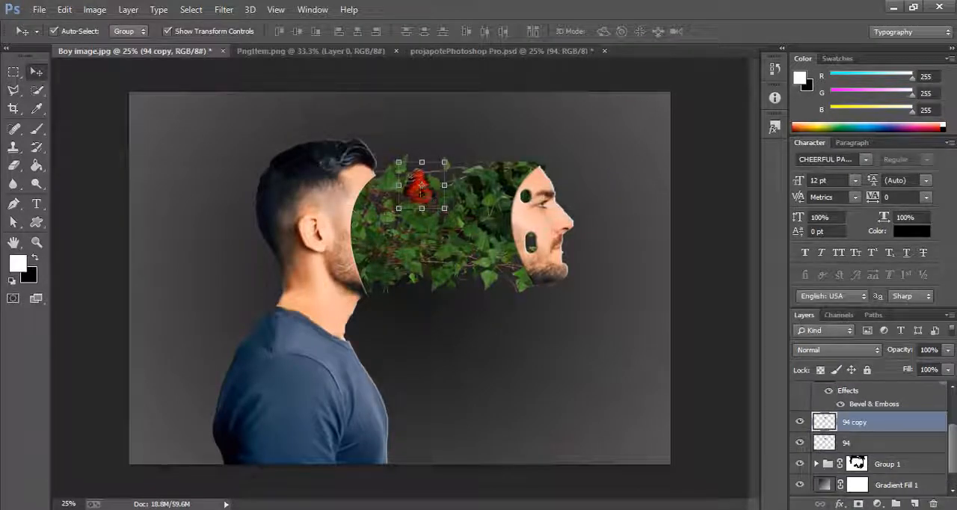
key(ctrl+t)
drag(430, 198, 474, 232)
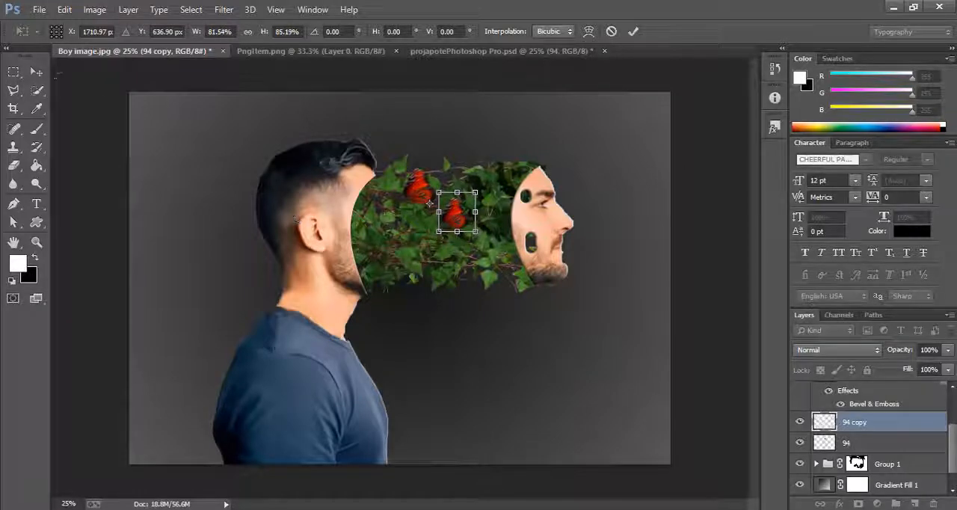
click(36, 71)
click(399, 194)
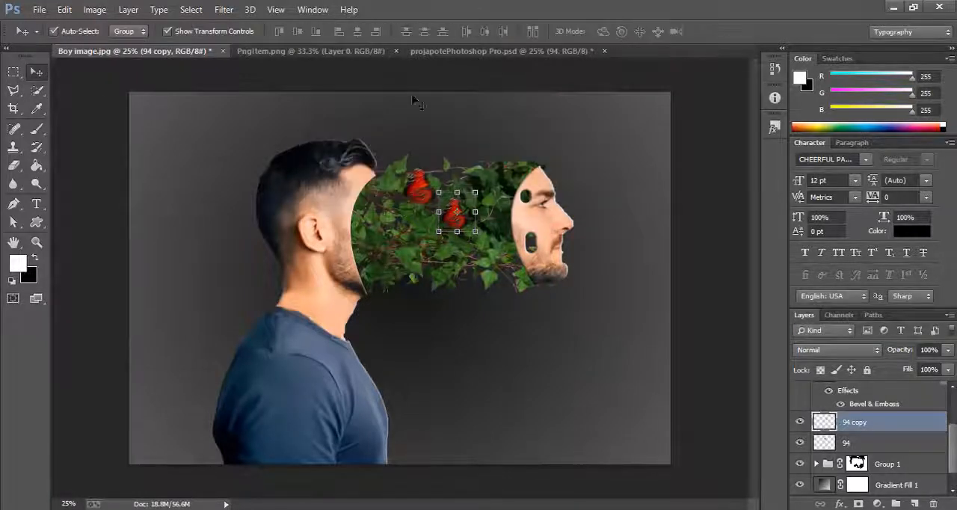
- In the butterfly document, enlarge the teal butterfly on layer 45 to about 435% width and 489% height and apply the transform
click(433, 51)
click(556, 353)
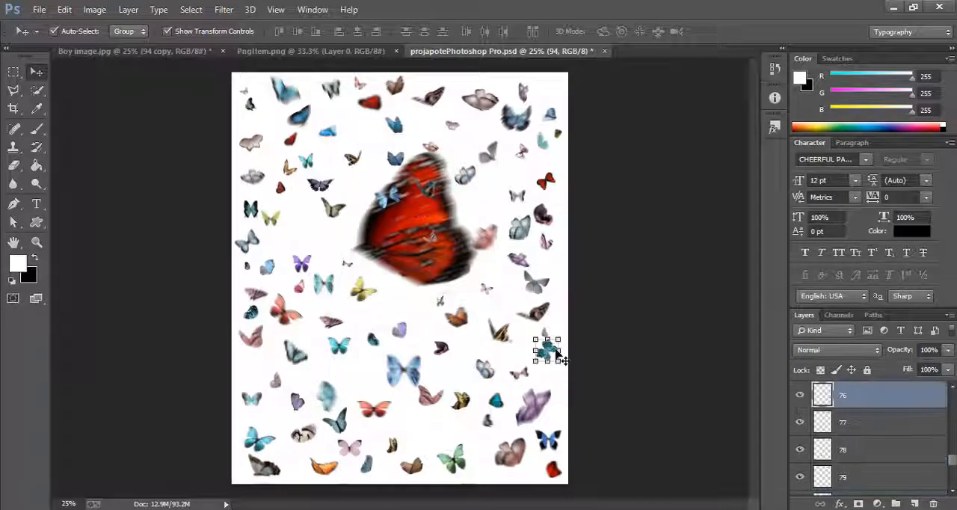
click(538, 421)
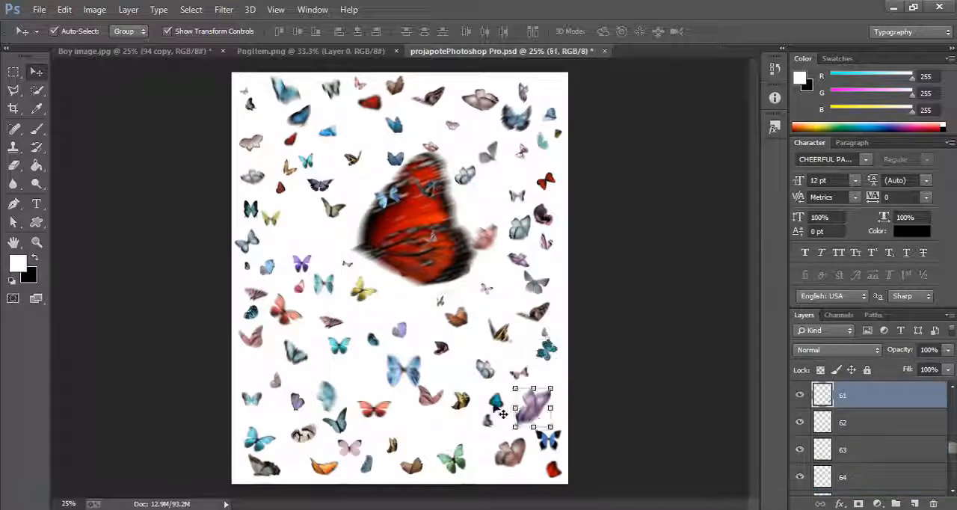
click(497, 405)
drag(508, 412, 557, 466)
drag(529, 438, 386, 269)
drag(412, 297, 432, 315)
click(36, 71)
click(367, 192)
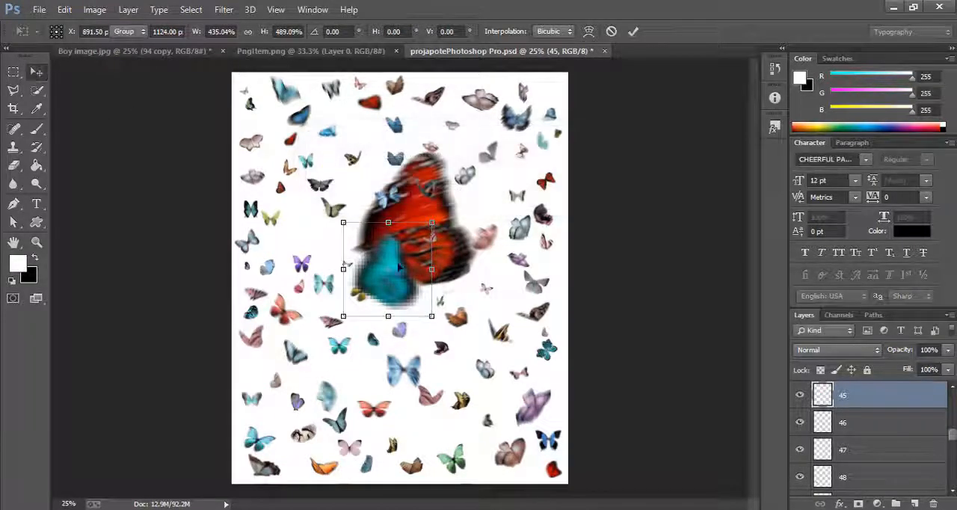
- Bring the teal butterfly into the portrait, shrink it to about 35% by 39% beside the jaw, and place a duplicate near the cut-out forehead
drag(385, 273, 428, 245)
drag(461, 282, 385, 272)
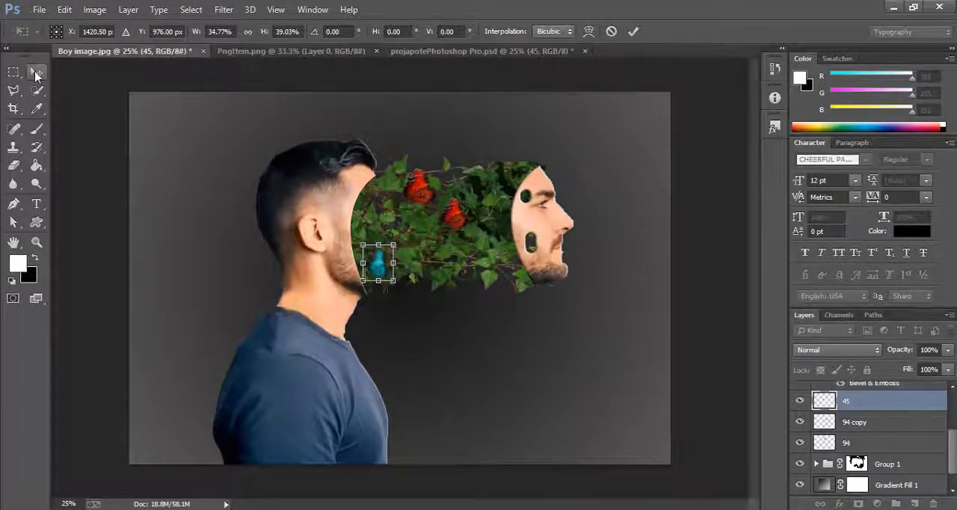
click(36, 73)
click(373, 191)
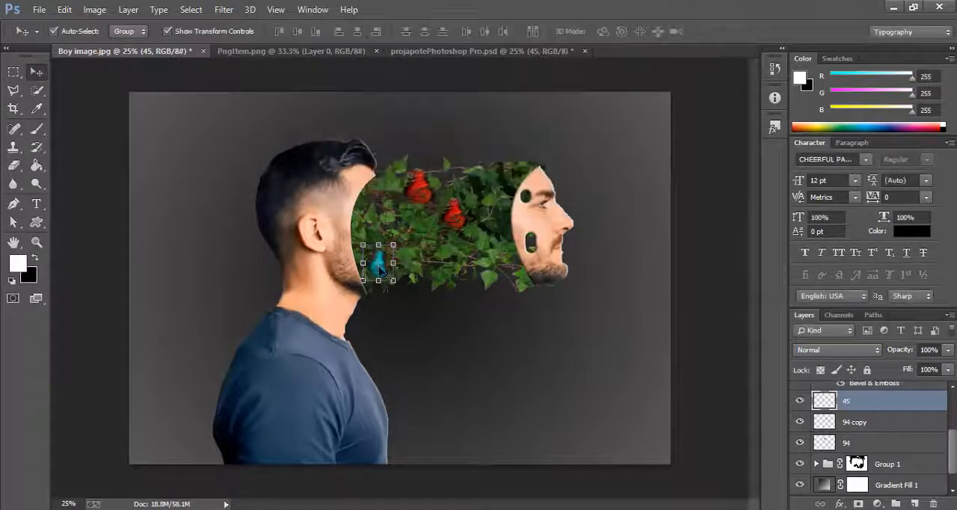
drag(389, 275, 512, 192)
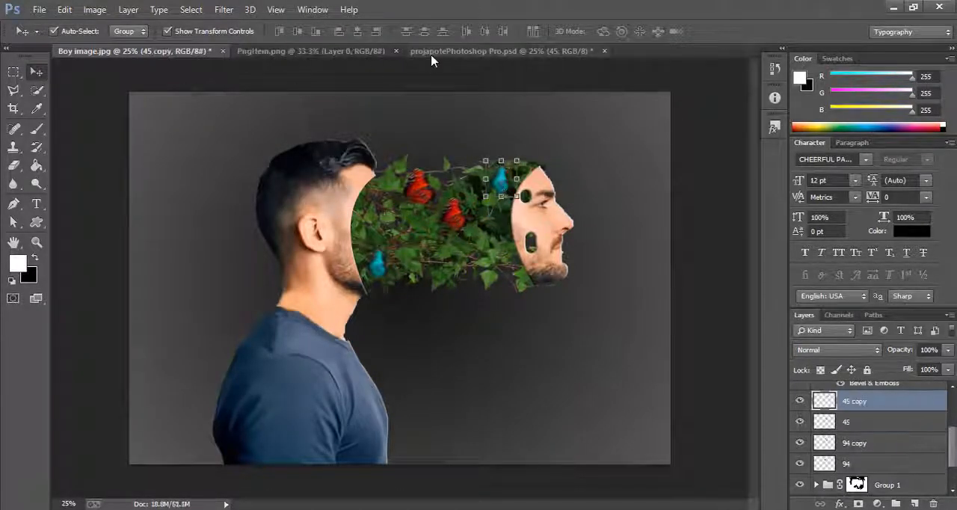
- In the butterfly document, enlarge the light-blue butterfly on layer 77 to about 355% width and 452% height and apply the transform
click(431, 52)
click(340, 351)
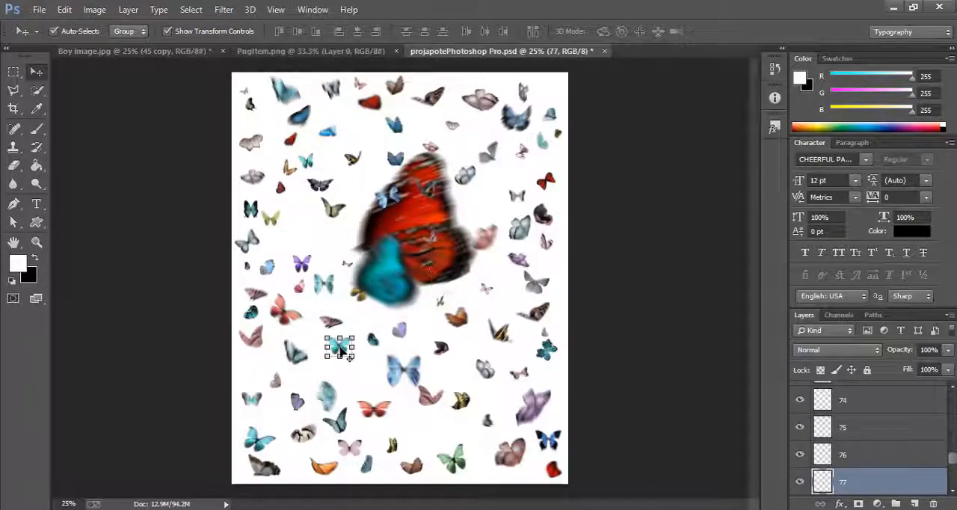
key(ctrl+t)
drag(354, 358, 417, 422)
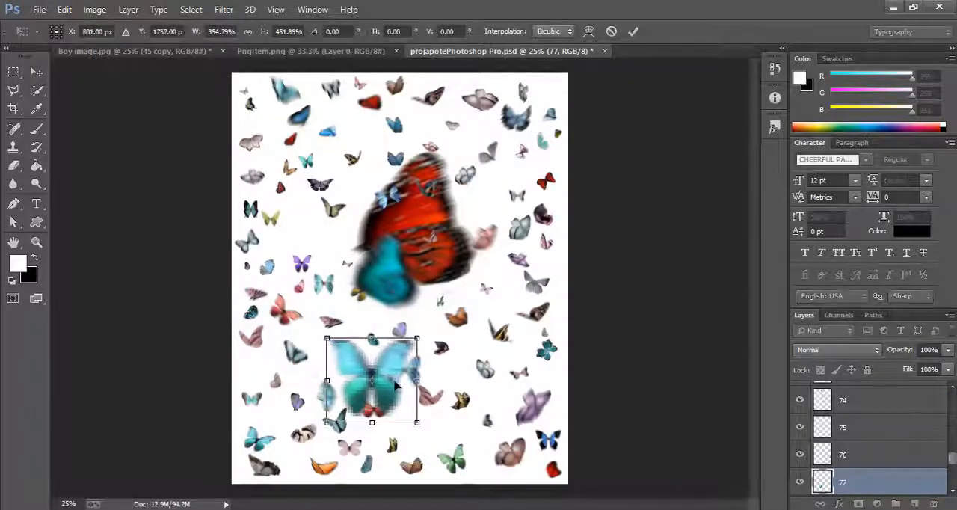
click(32, 79)
click(371, 189)
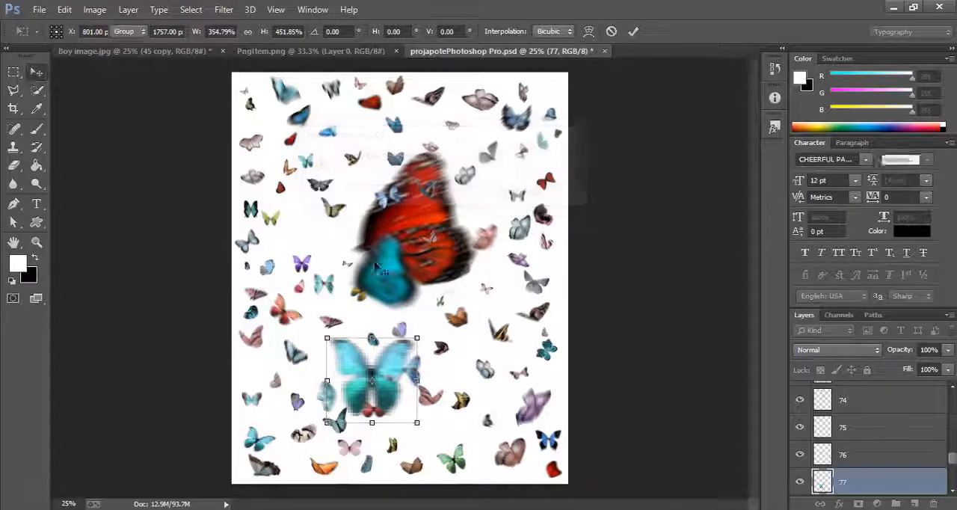
- Bring the light-blue butterfly into the portrait, scale it to about 33% by 29%, rotate it about -23° and place it on the lower ivy
drag(390, 345, 407, 220)
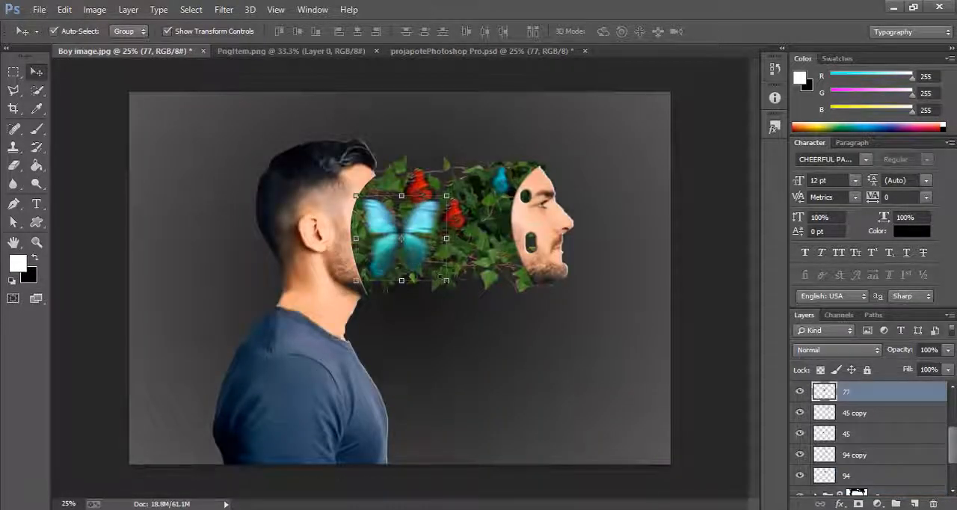
drag(447, 280, 410, 247)
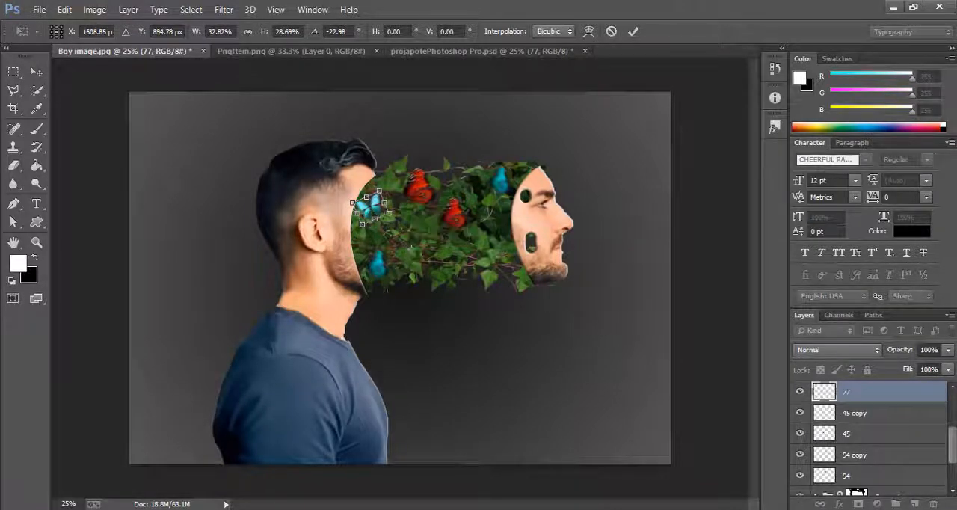
drag(370, 211, 416, 258)
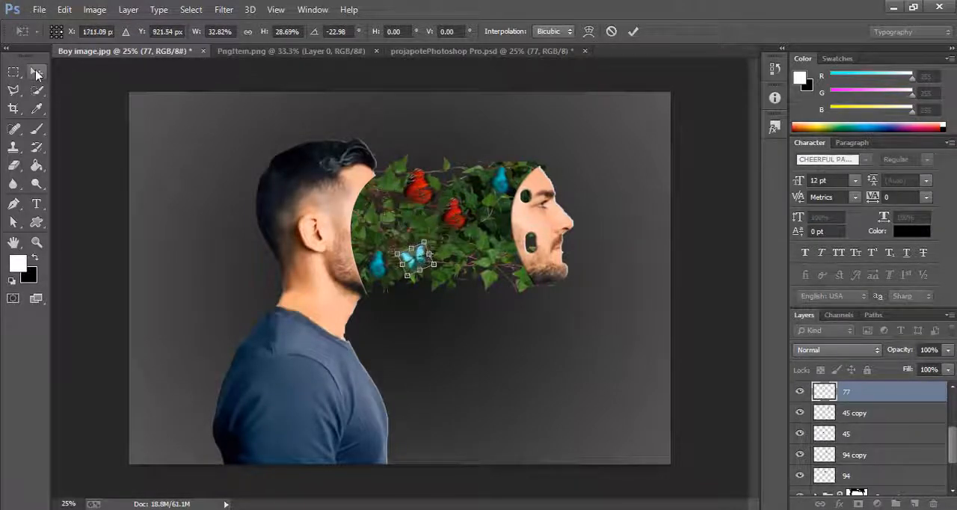
click(36, 72)
click(366, 190)
- Reposition the light-blue butterfly on the ivy between the lower teal and lower red butterflies with Free Transform and apply it
key(ctrl+t)
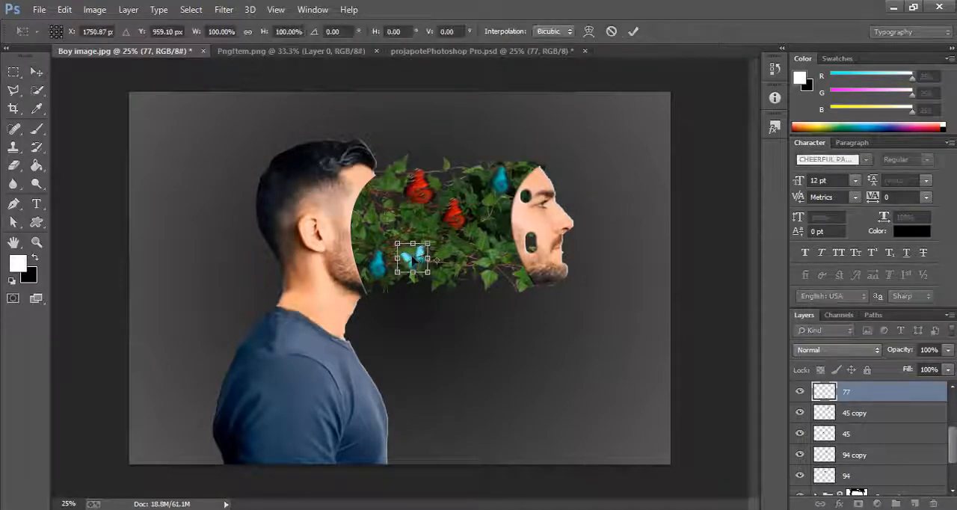
drag(413, 260, 434, 260)
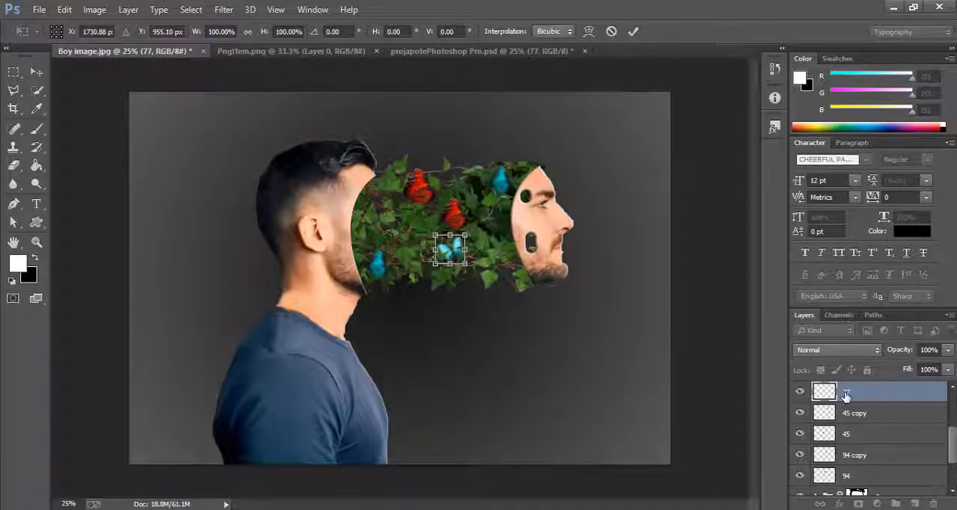
click(34, 74)
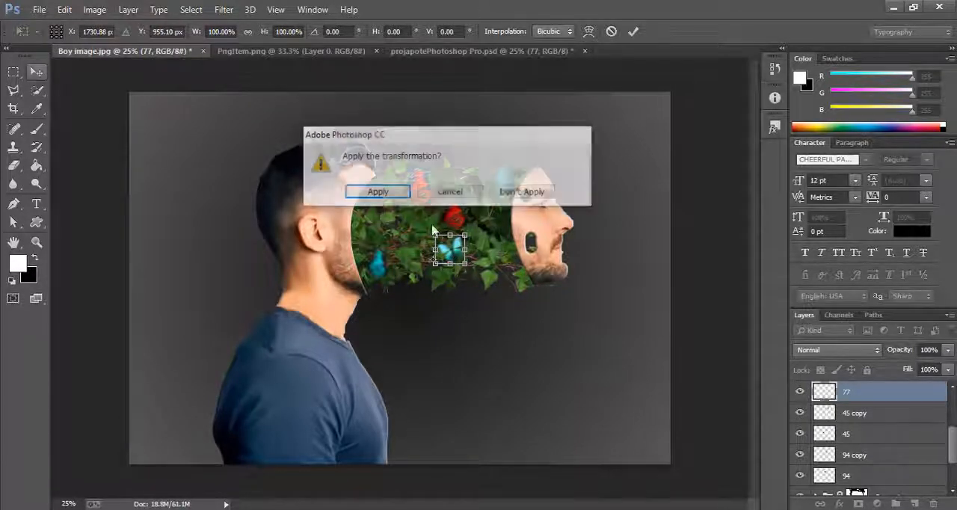
click(376, 193)
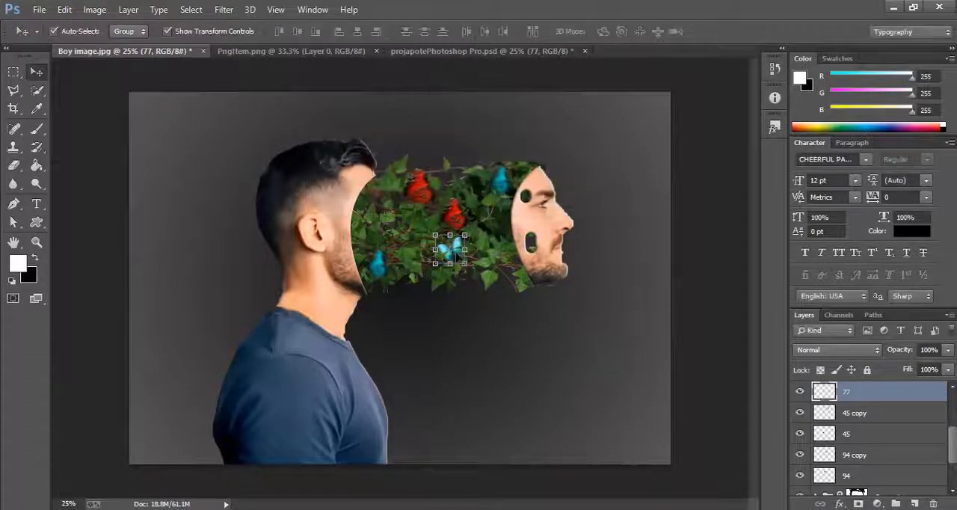
drag(452, 253, 411, 248)
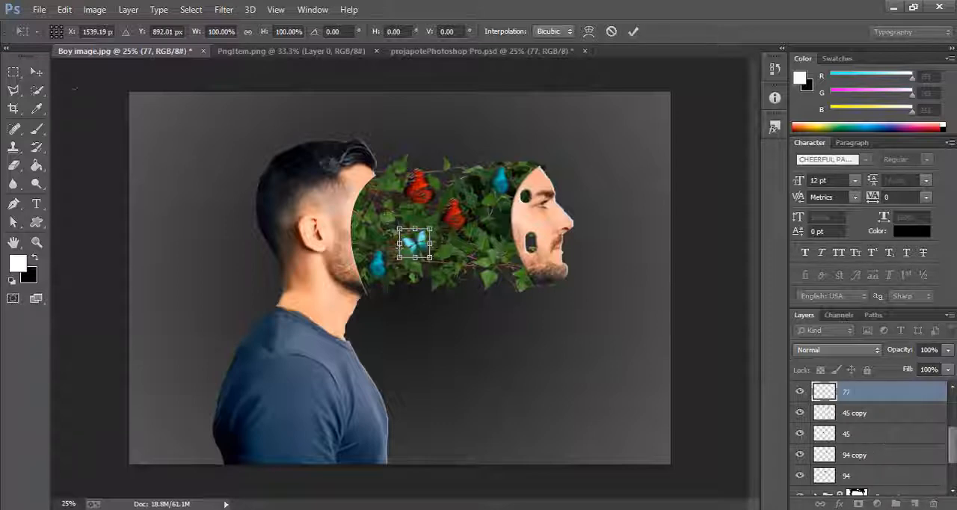
click(36, 72)
click(376, 193)
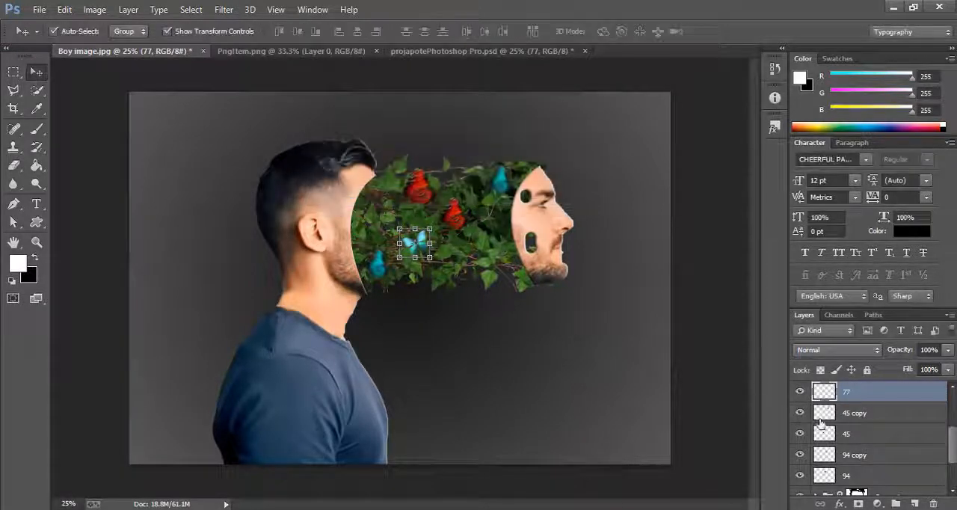
- Duplicate layer 77, move the copy to the lower ivy beside the cut-out face, rotate it about -11° and apply the transform
drag(849, 391, 913, 503)
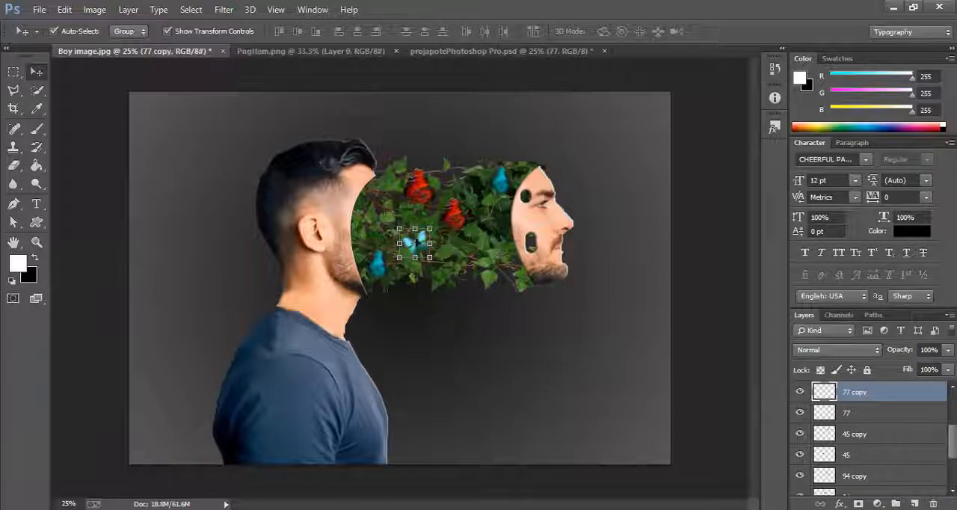
key(ctrl+t)
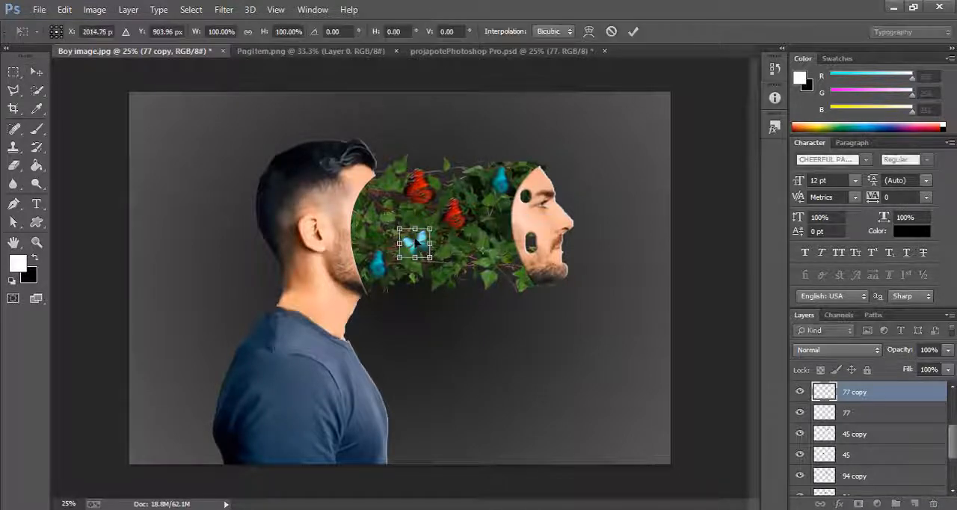
drag(420, 243, 502, 258)
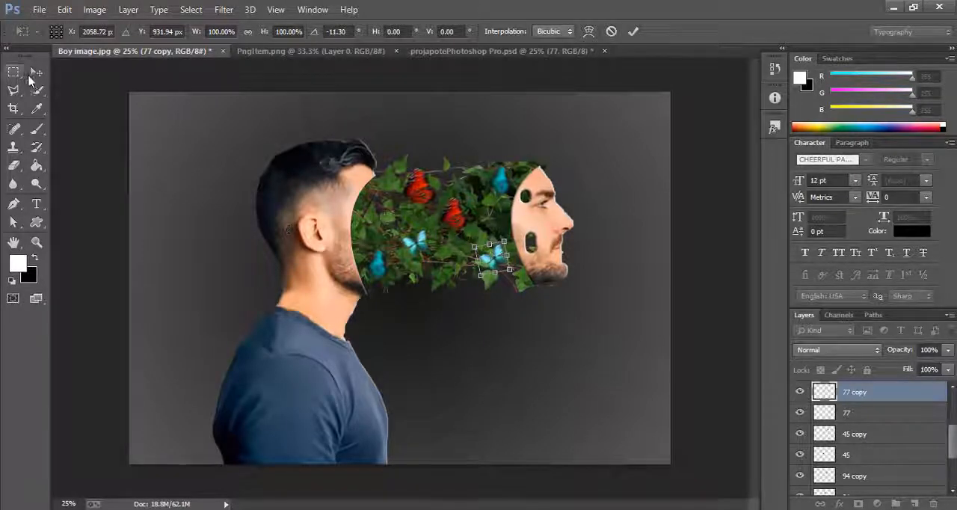
click(35, 72)
click(376, 190)
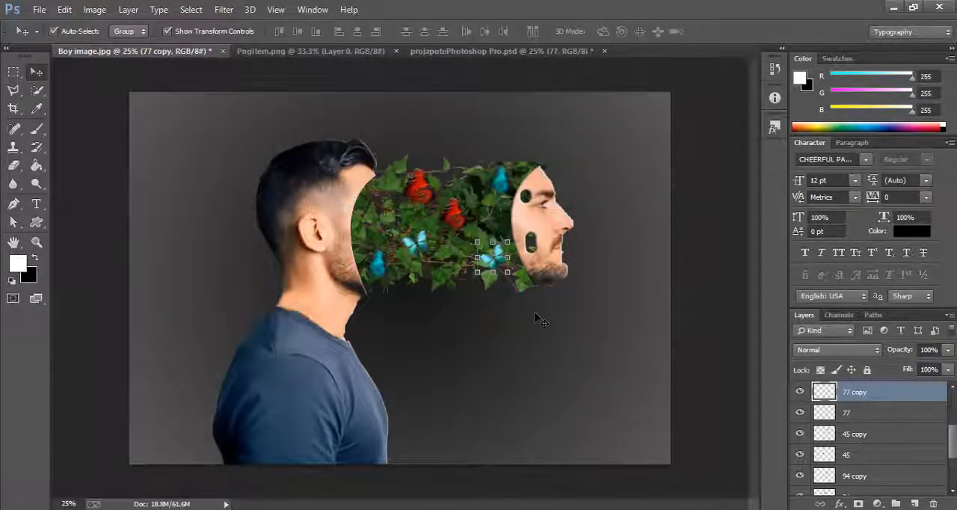
- Group all layers from Layer 2 down to Gradient Fill 1, leaving only the Background layer outside the group
scroll(886, 443, up, 3)
click(867, 397)
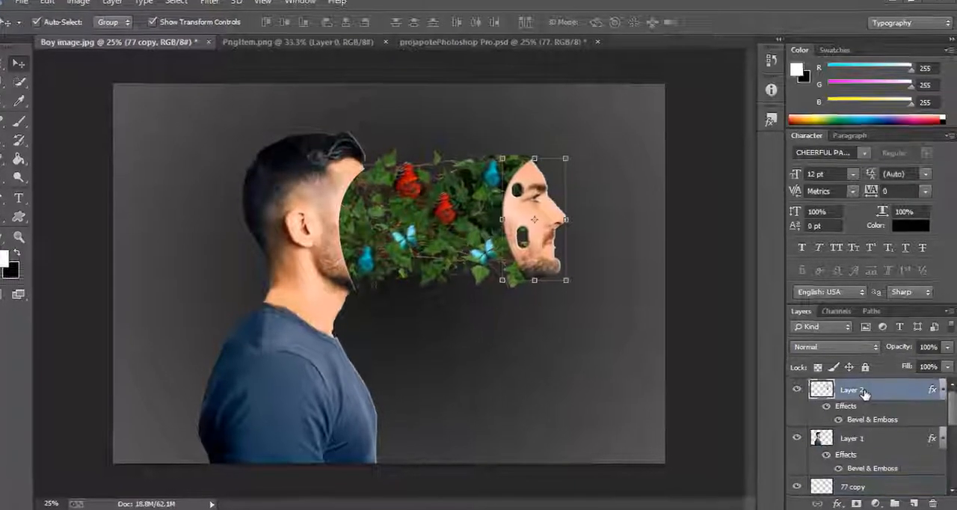
key(e)
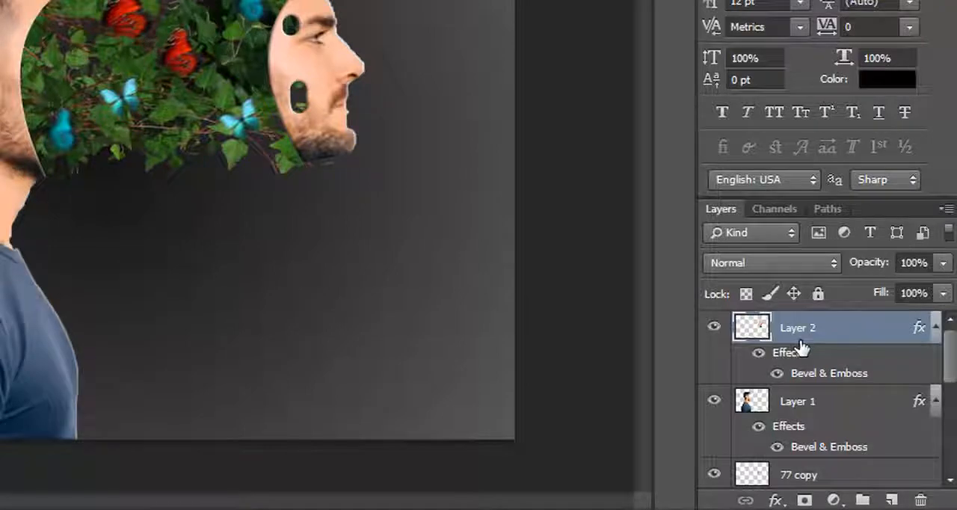
scroll(804, 343, down, 6)
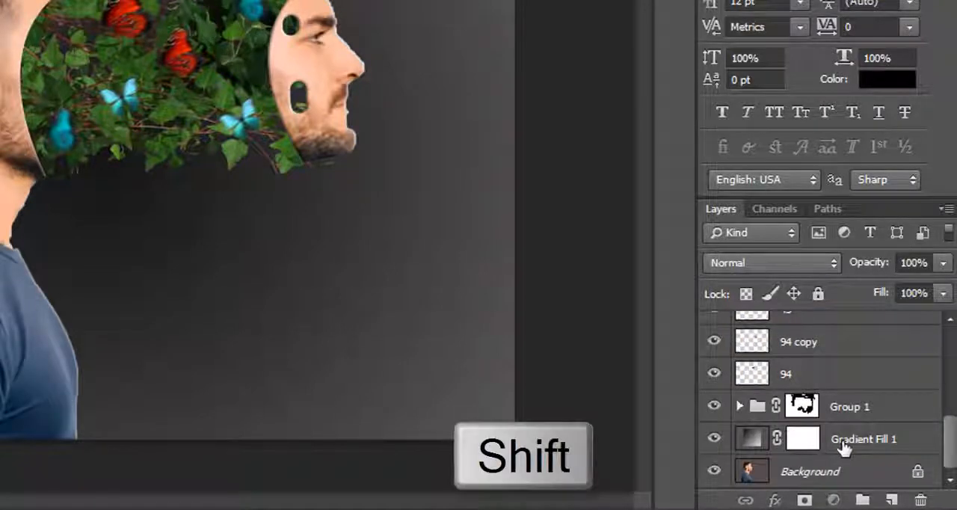
shift+click(843, 446)
key(ctrl+g)
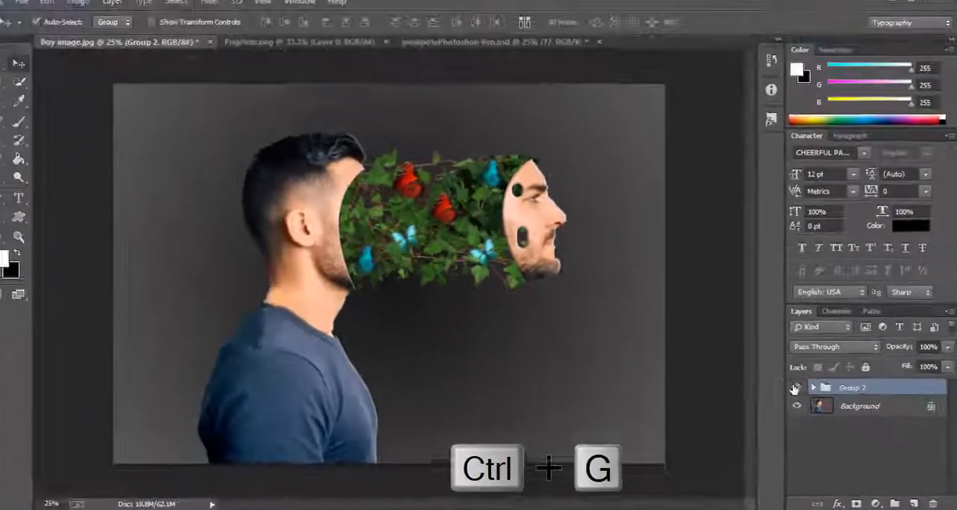
- Toggle the visibility of the new layer group off and on to compare the composite with the original photo
click(798, 390)
click(798, 390)
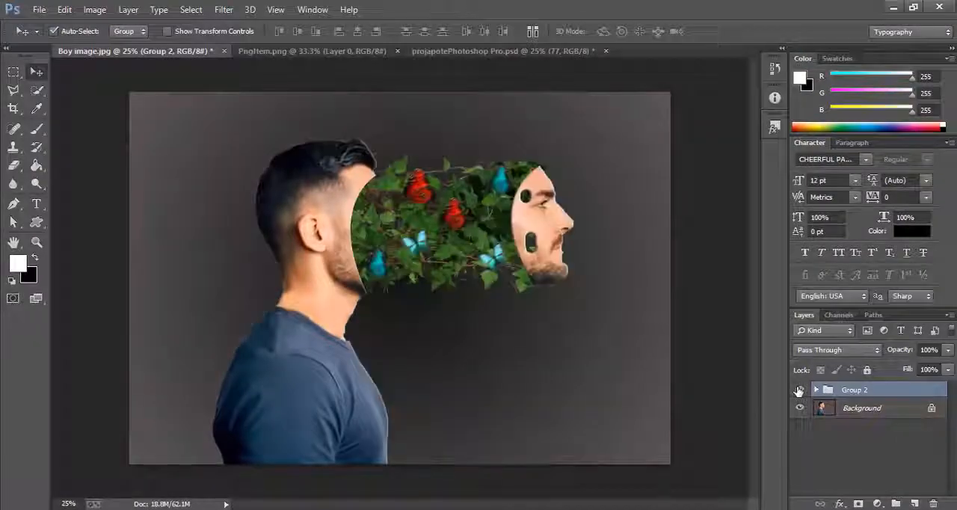
click(798, 389)
click(798, 390)
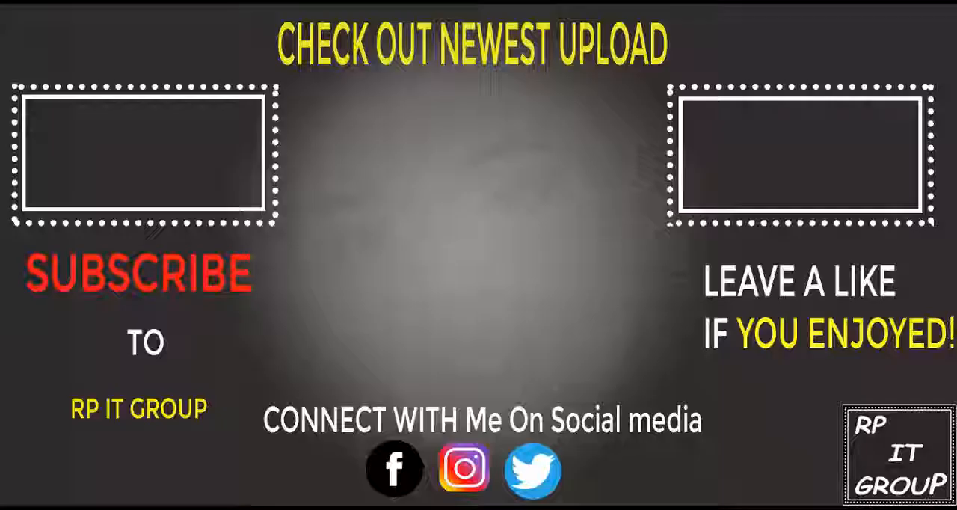